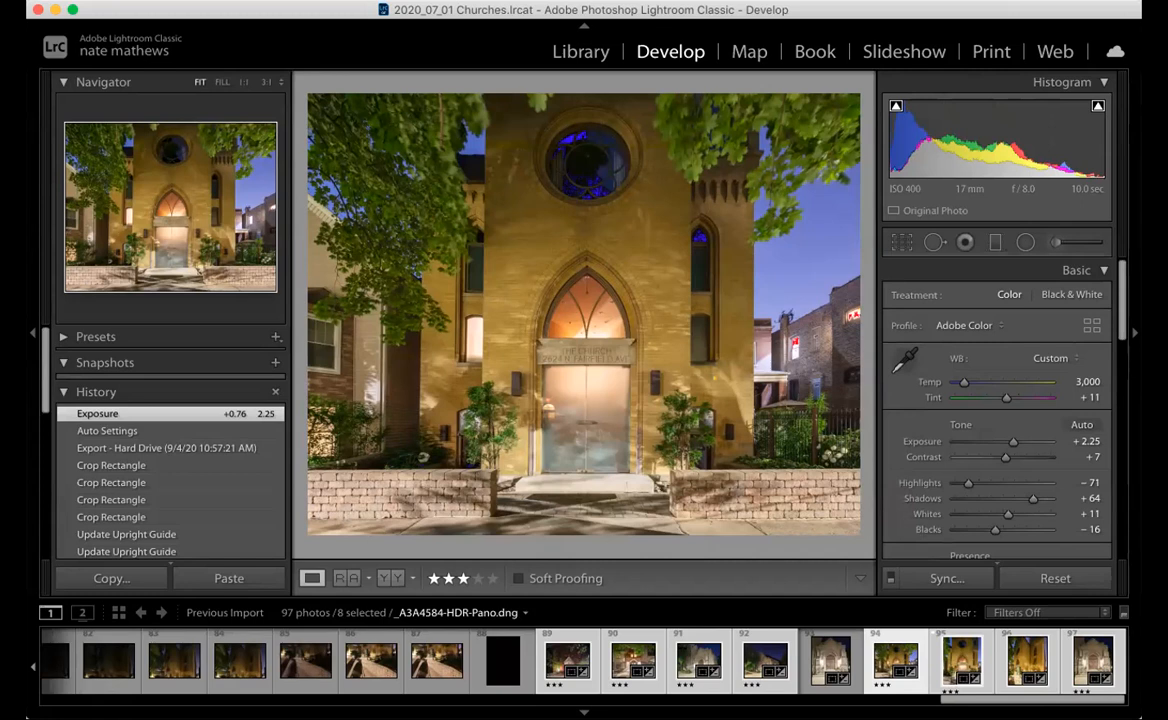
# Add a graduated filter across the foreground at the base of the church doors and set its exposure to −1.45
pyautogui.click(995, 243)
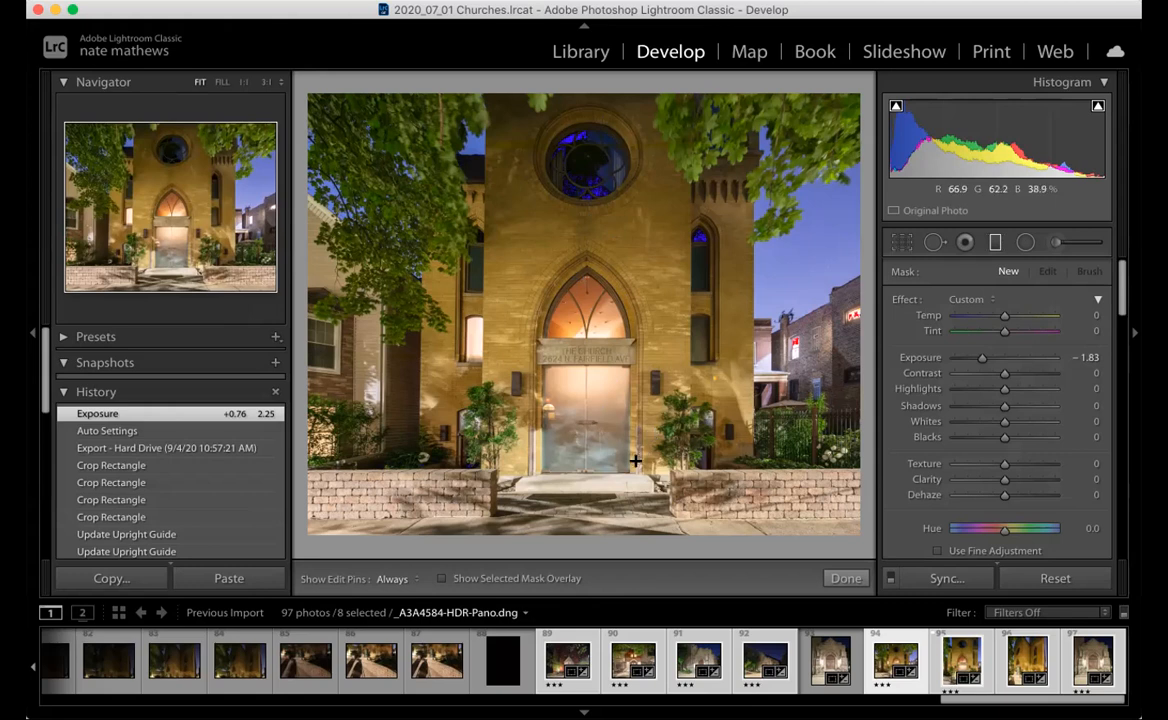
pyautogui.moveTo(603, 470)
pyautogui.mouseDown()
pyautogui.moveTo(602, 386)
pyautogui.moveTo(600, 467)
pyautogui.mouseUp()
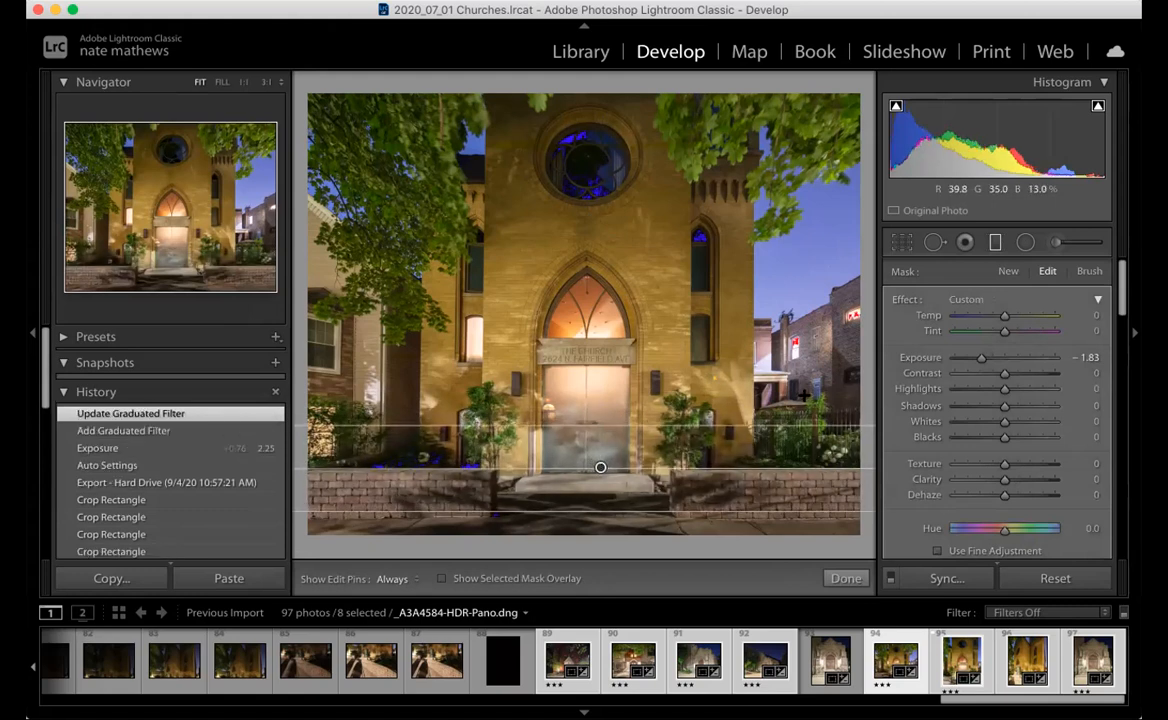
pyautogui.moveTo(985, 360); pyautogui.dragTo(988, 360)
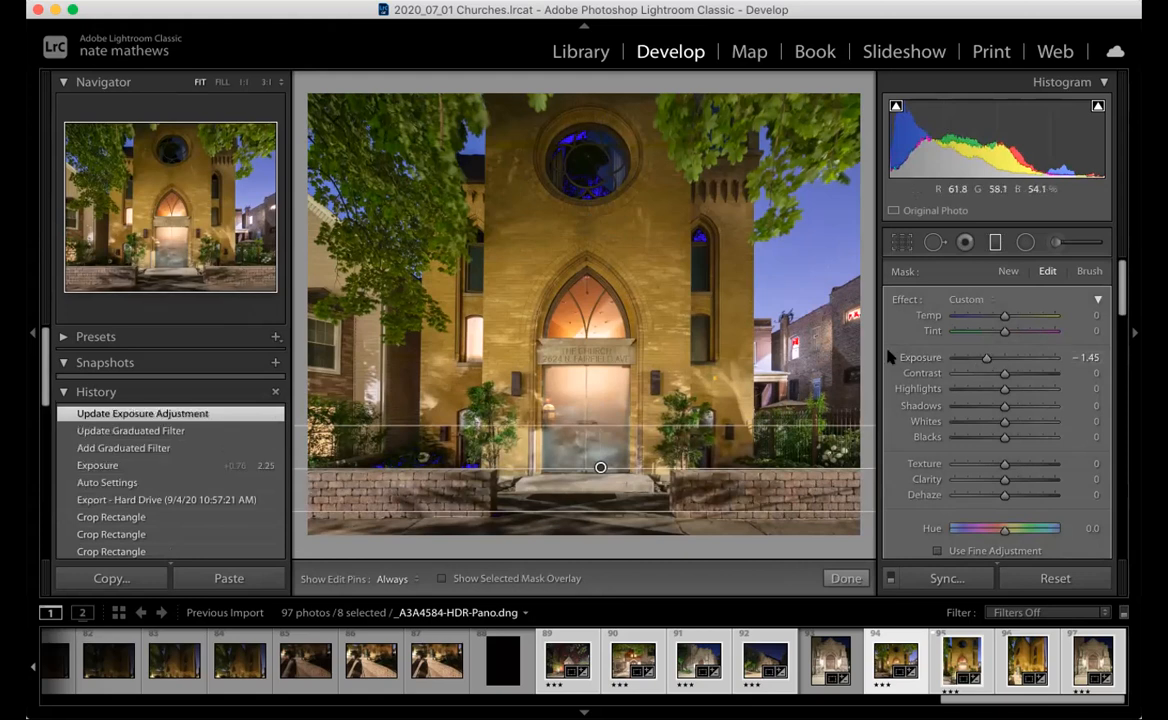
# Add a vertical graduated filter from the photo's right edge to the church's right windows and reset its exposure to 0.00
pyautogui.click(1004, 273)
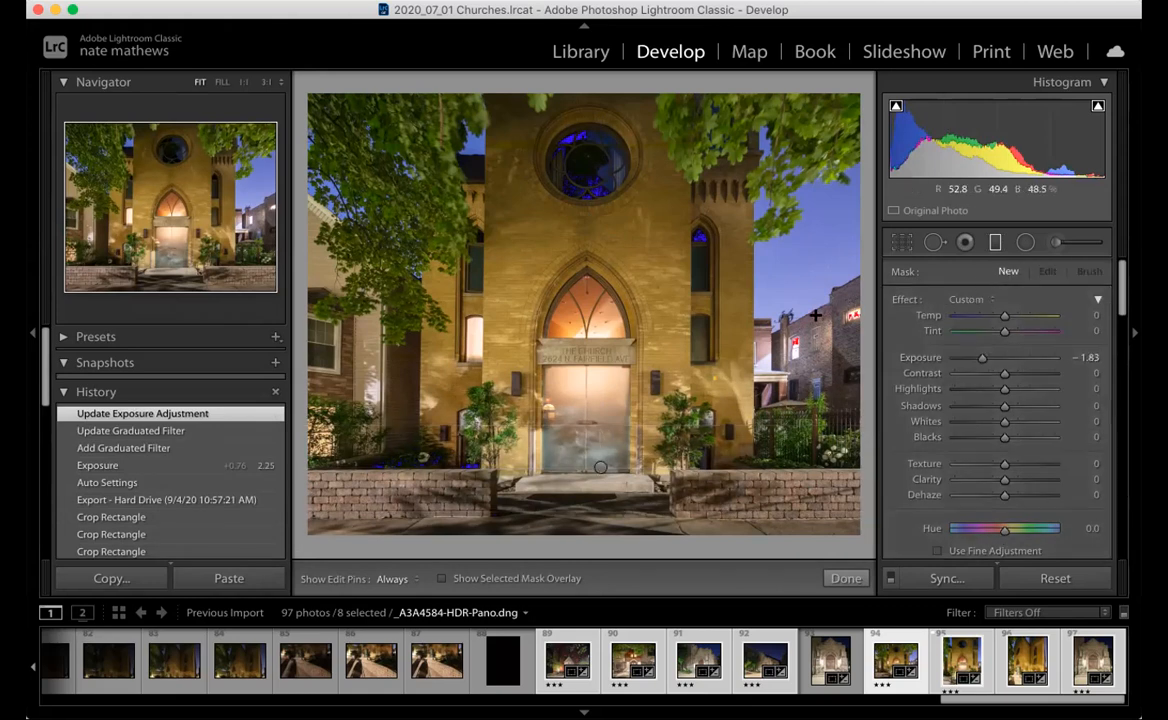
pyautogui.moveTo(822, 305); pyautogui.dragTo(718, 300)
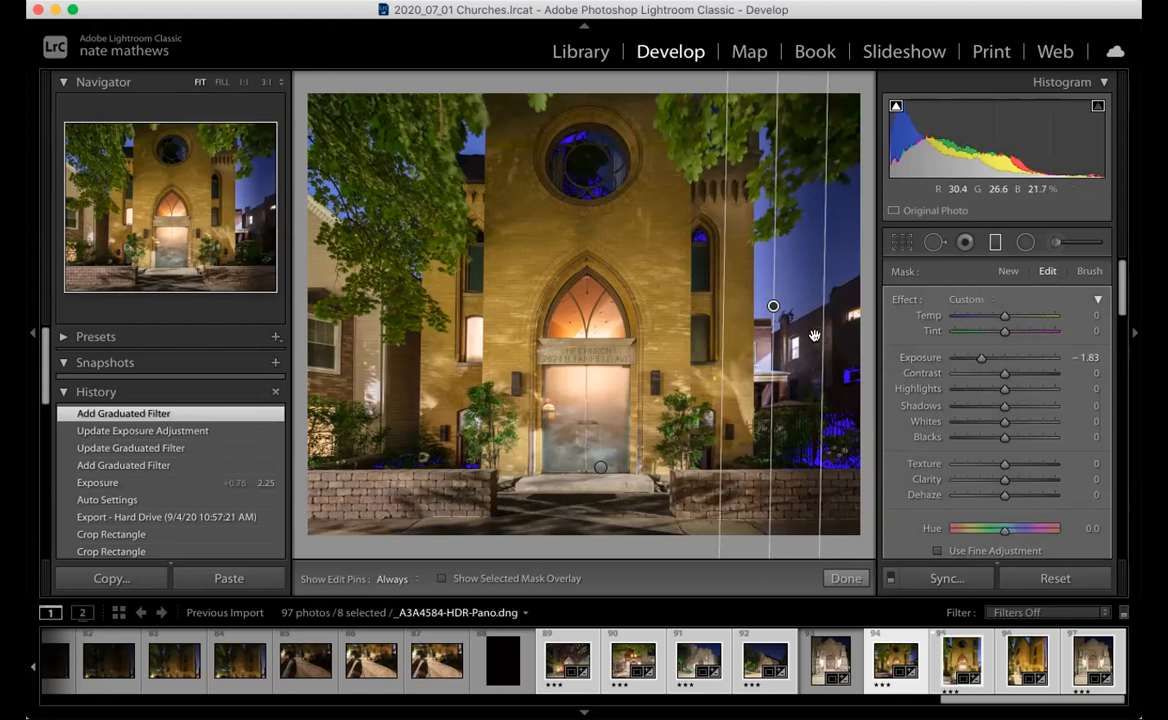
pyautogui.moveTo(827, 314); pyautogui.dragTo(858, 318)
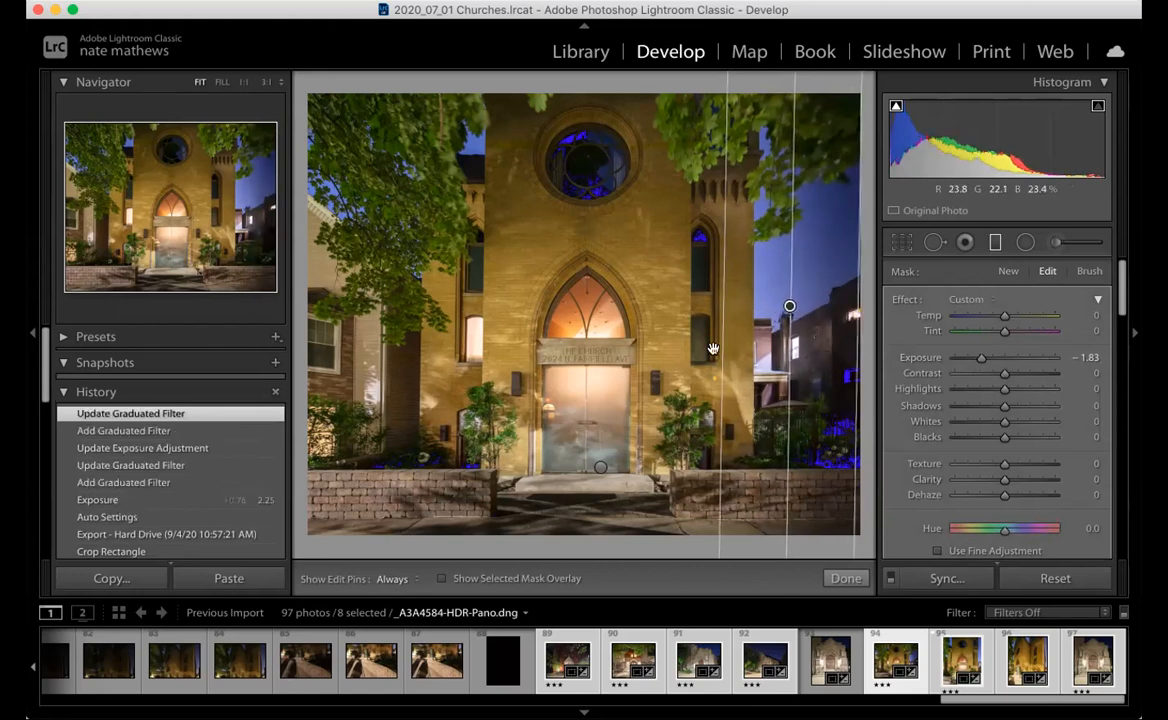
pyautogui.moveTo(705, 348); pyautogui.dragTo(692, 348)
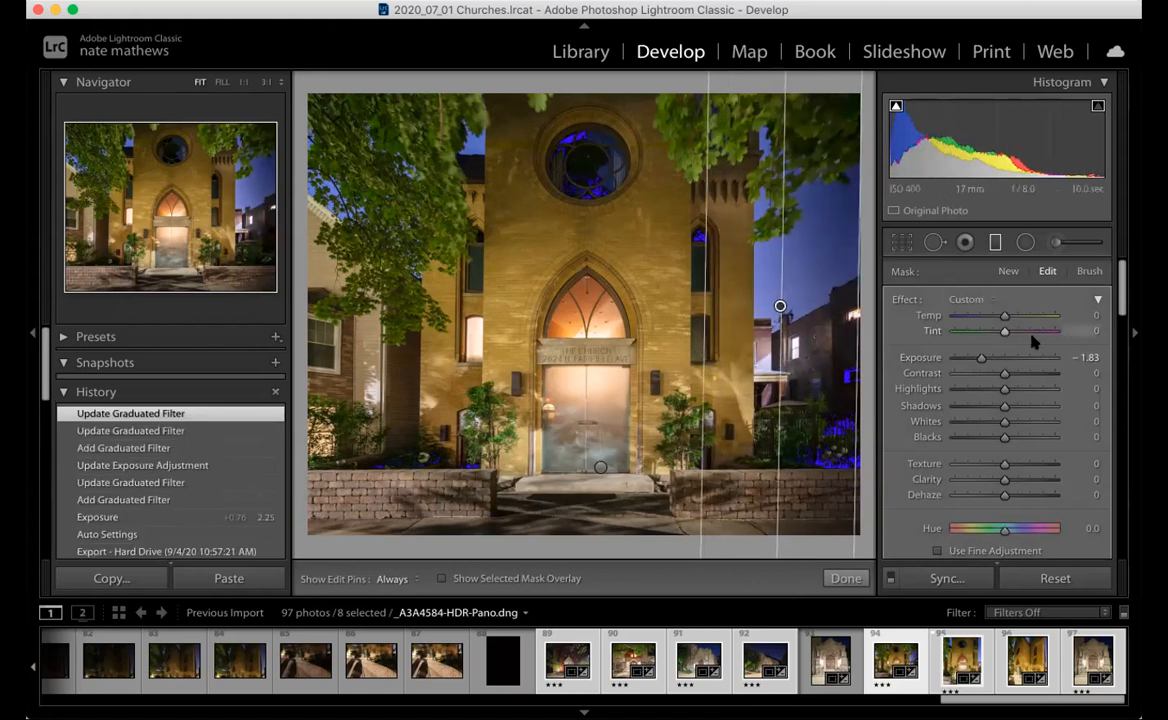
pyautogui.moveTo(980, 358); pyautogui.dragTo(987, 357)
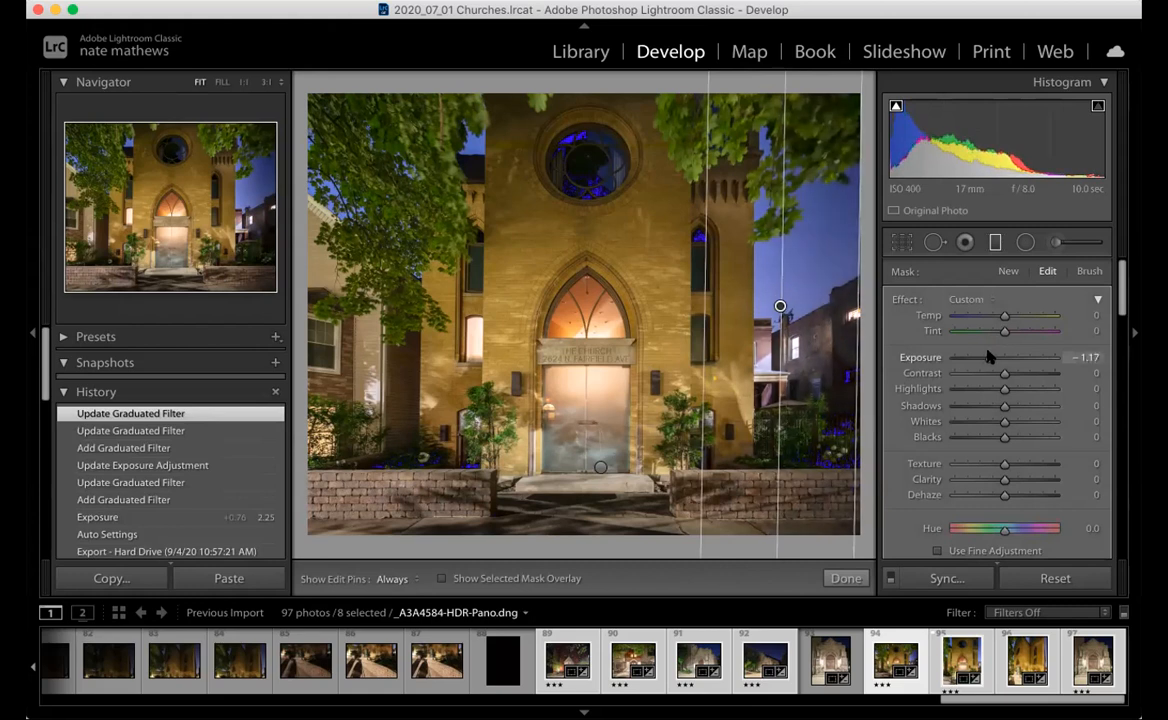
pyautogui.doubleClick(987, 357)
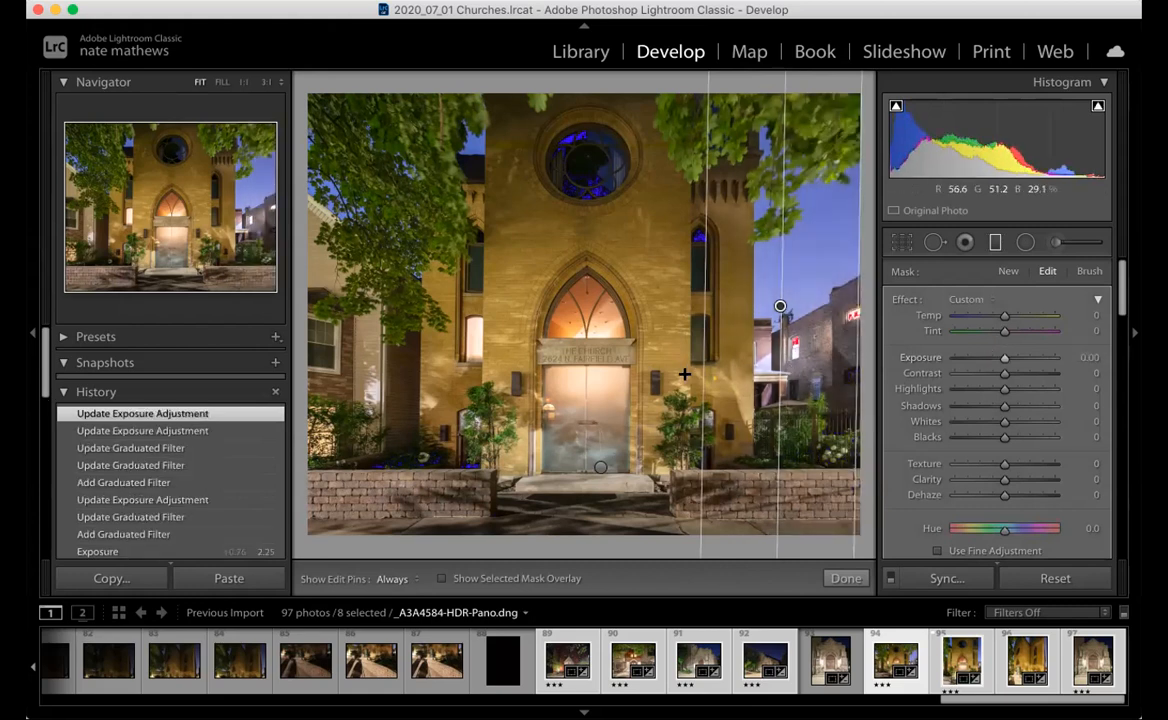
# Add a vertical graduated filter from the photo's left edge with exposure −0.93, and compare the photo with graduated filters off and on
pyautogui.moveTo(312, 349); pyautogui.dragTo(492, 348)
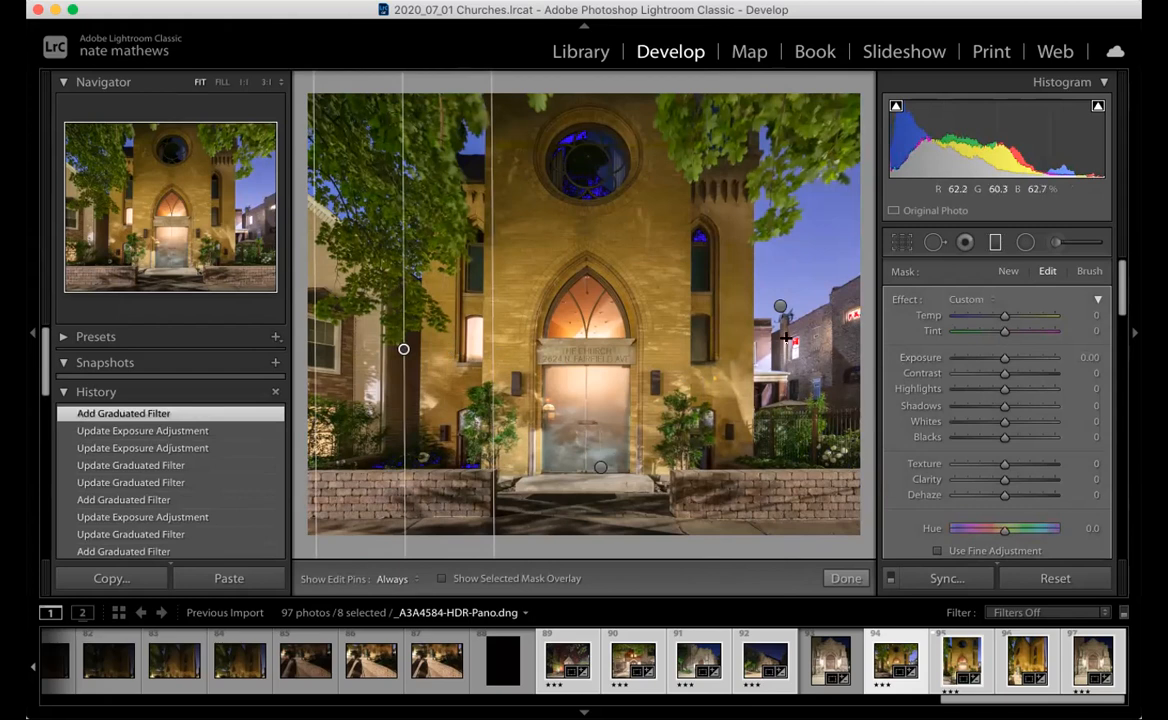
pyautogui.click(993, 359)
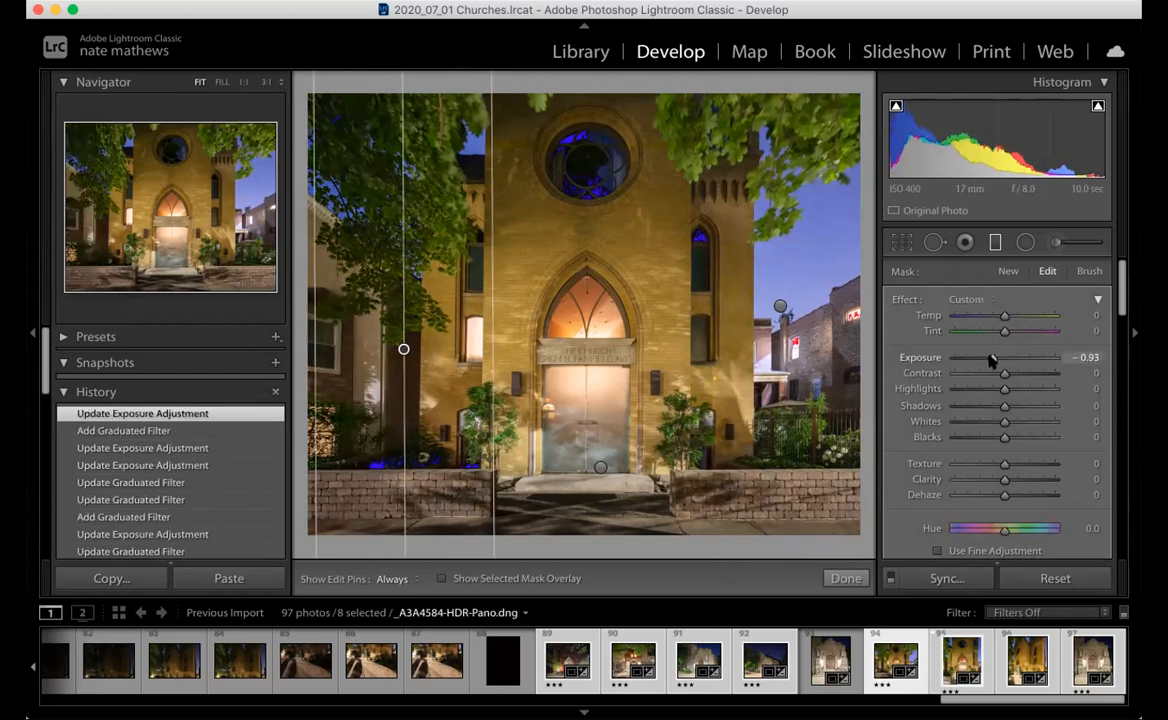
pyautogui.moveTo(1121, 305); pyautogui.dragTo(1104, 339)
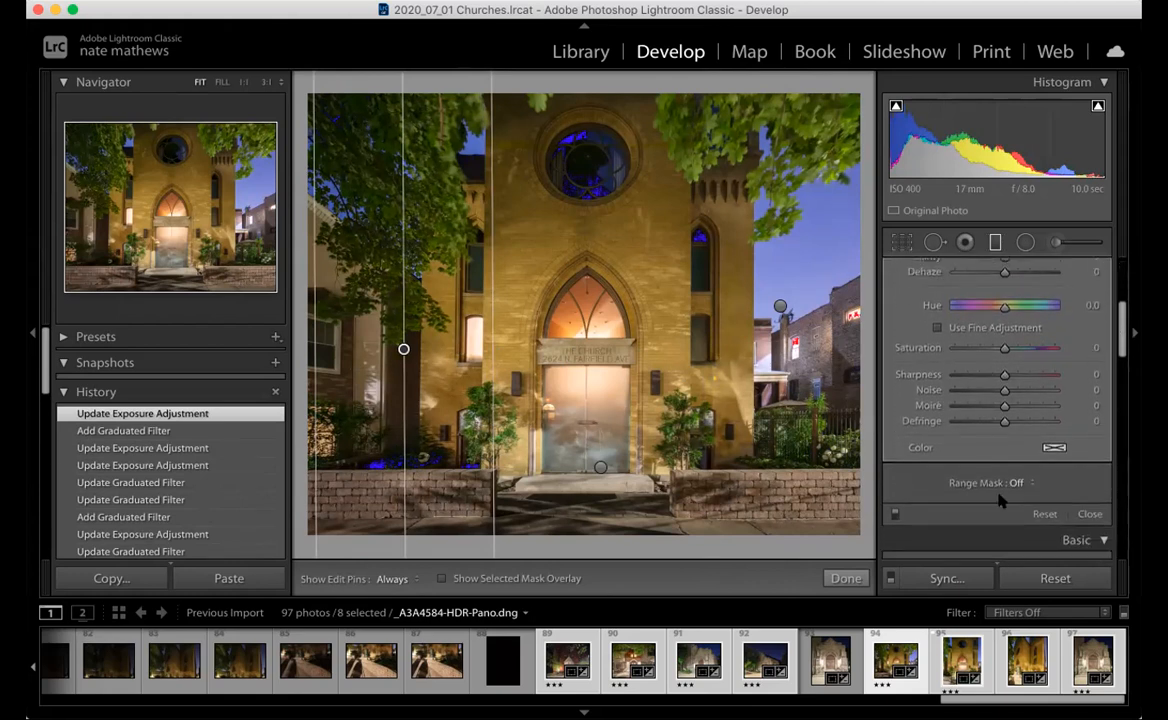
pyautogui.click(895, 515)
pyautogui.click(895, 515)
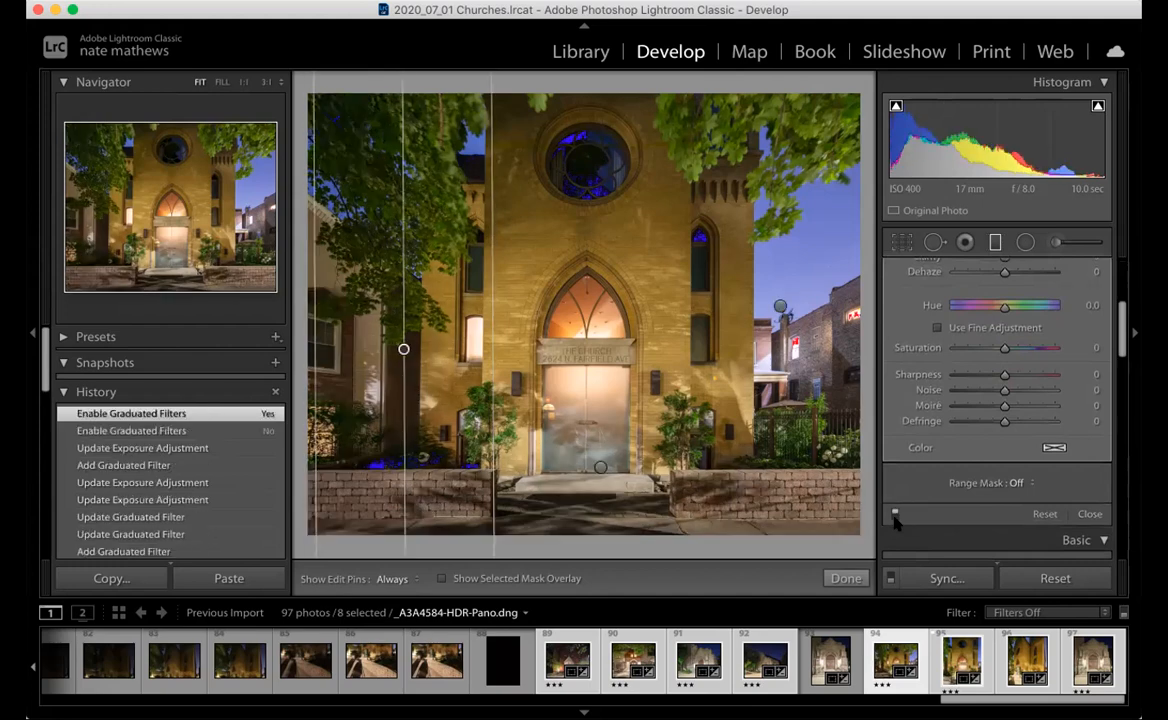
pyautogui.click(895, 515)
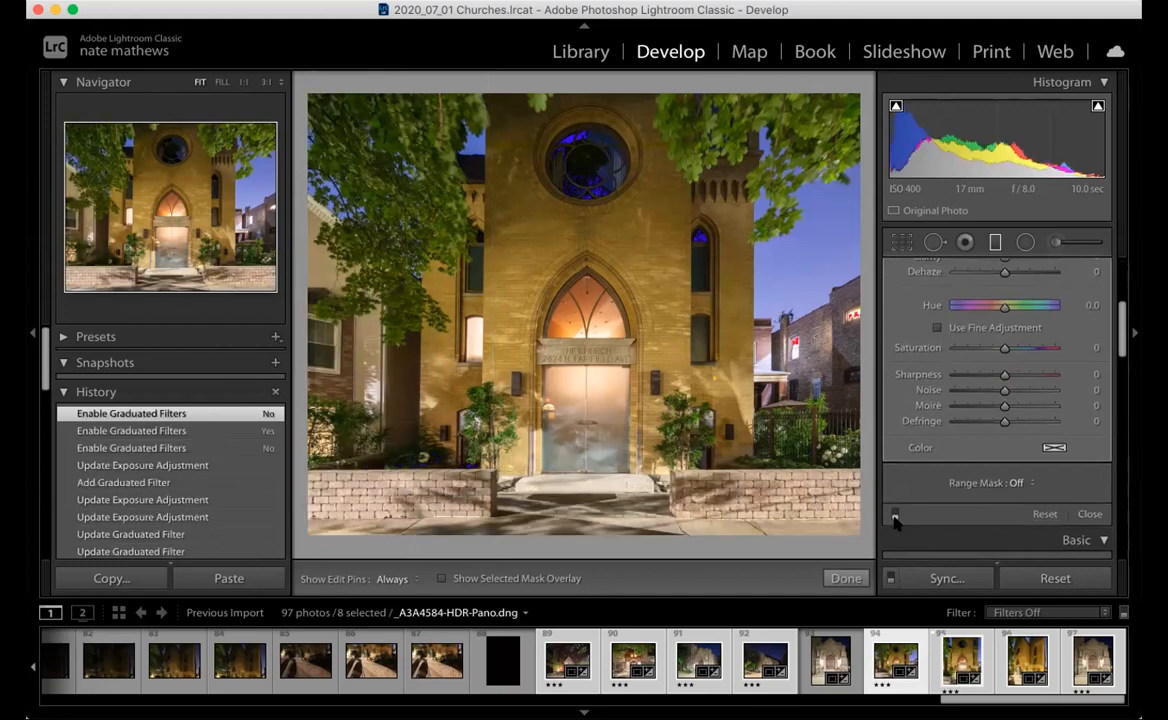
pyautogui.click(895, 515)
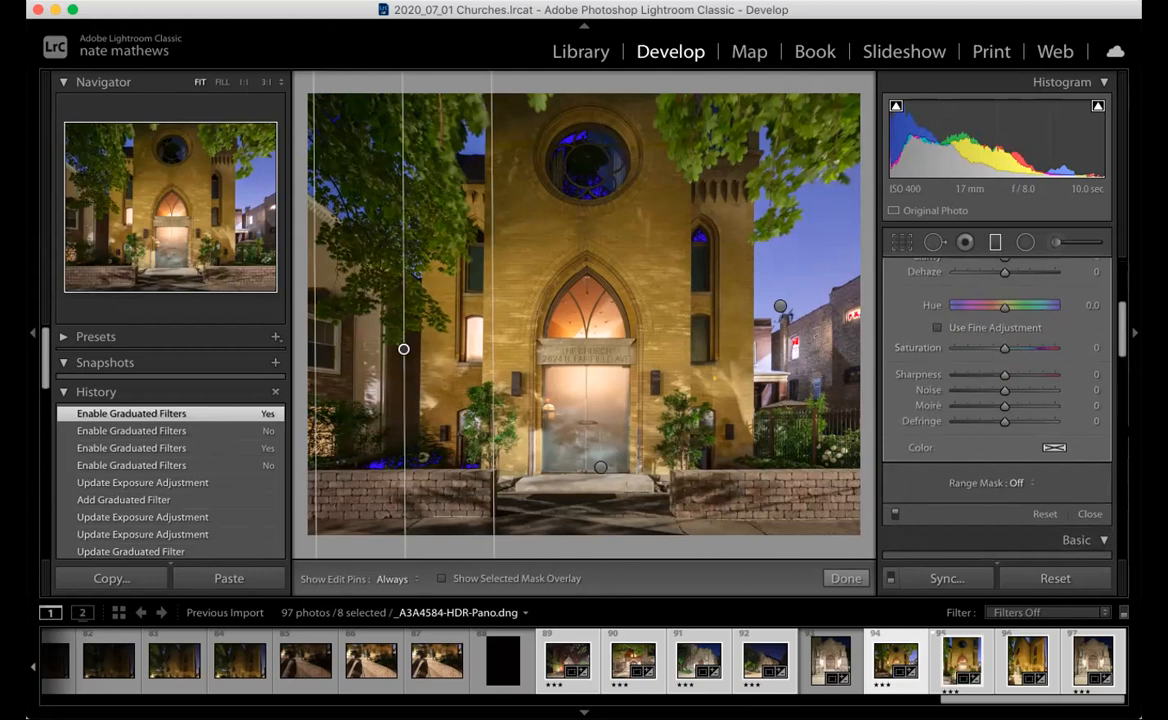
pyautogui.scroll(5, 1000, 400)
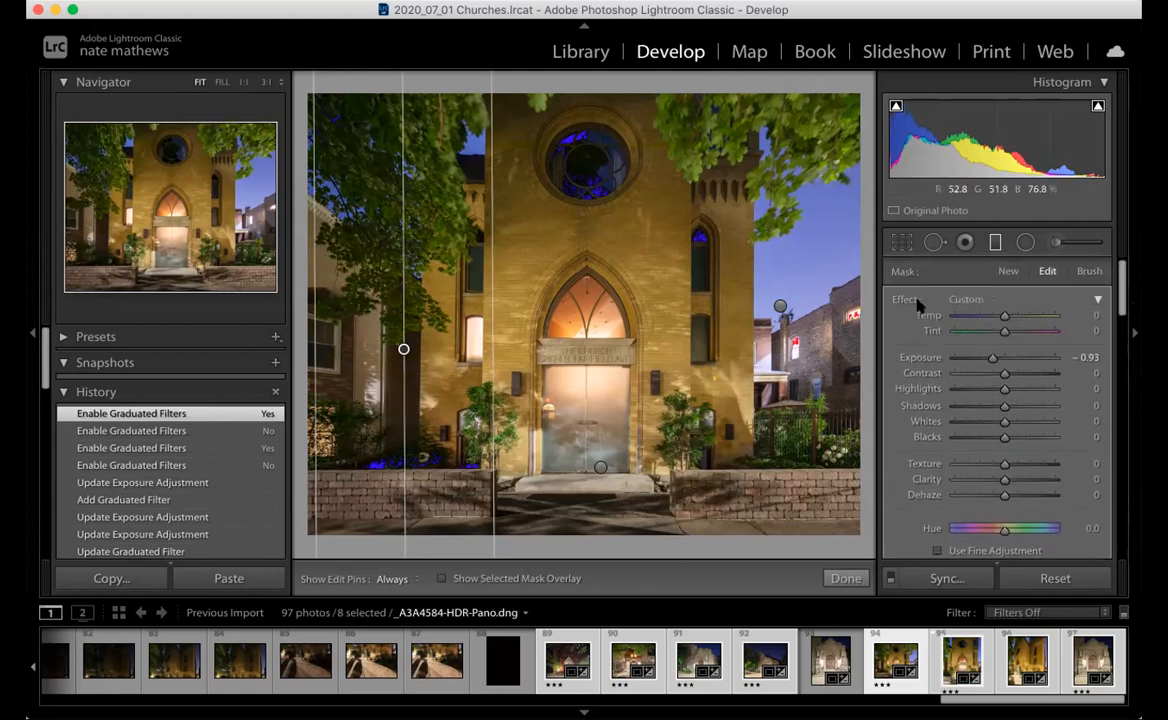
# Add a graduated filter downward from the round window to the top of the doors and set its exposure to 0.83
pyautogui.click(995, 242)
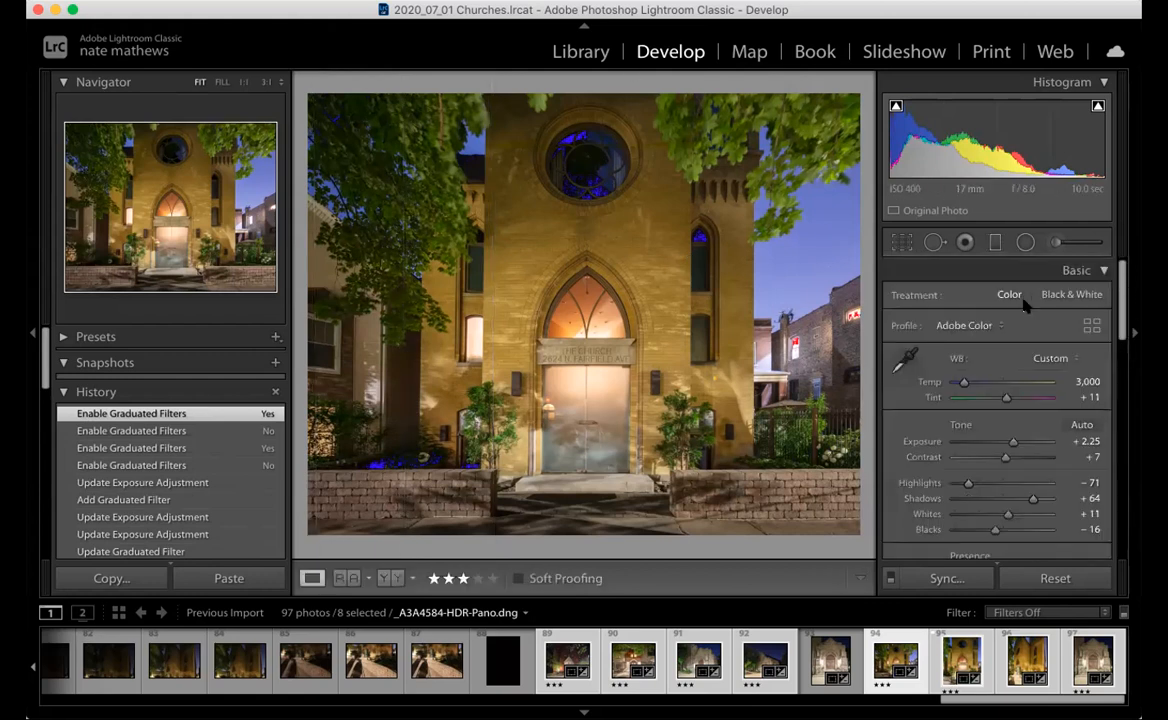
pyautogui.click(995, 242)
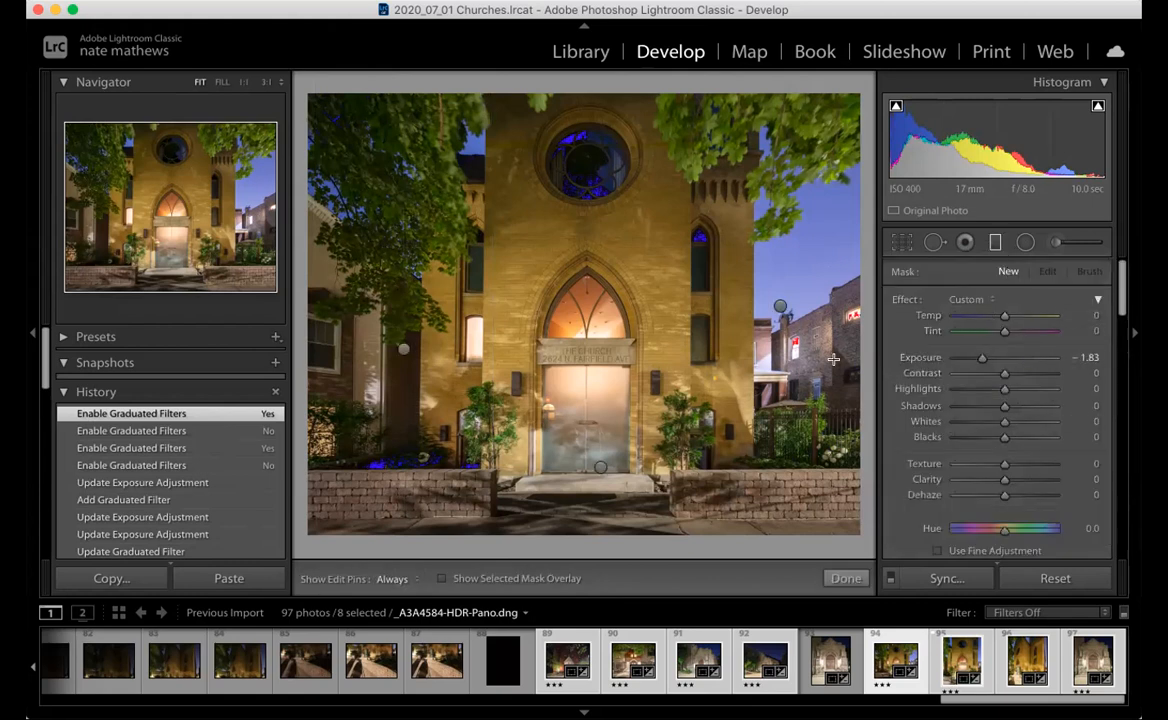
pyautogui.click(1024, 358)
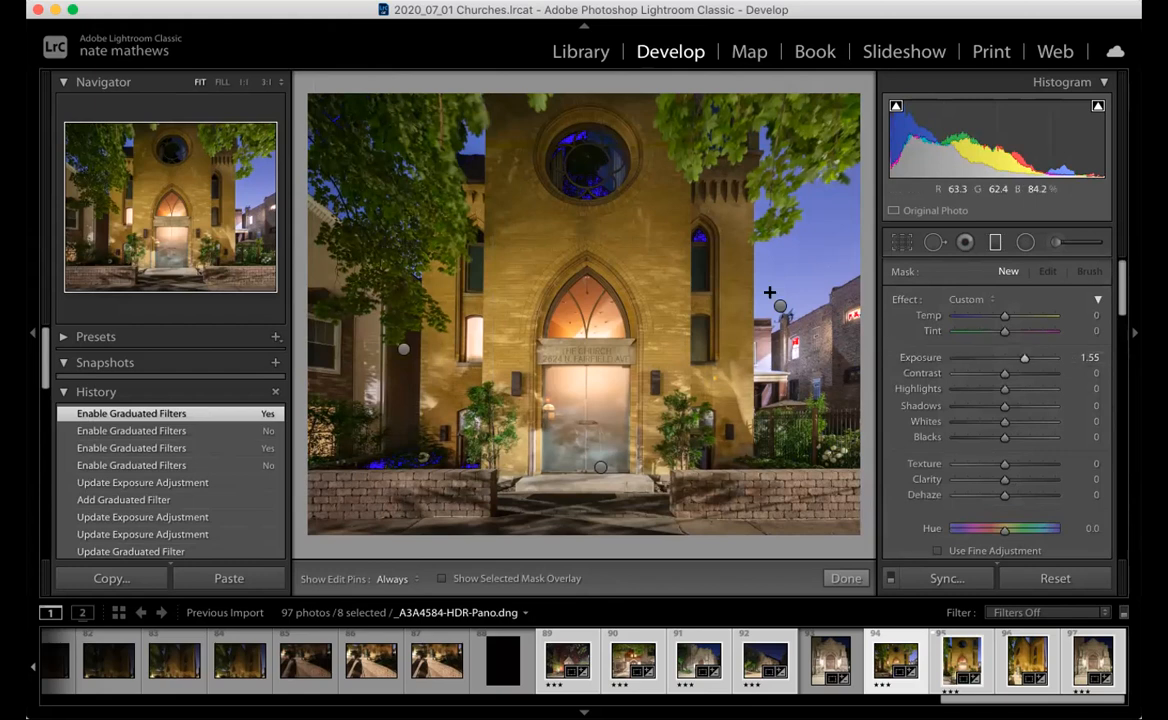
pyautogui.moveTo(593, 147); pyautogui.dragTo(590, 335)
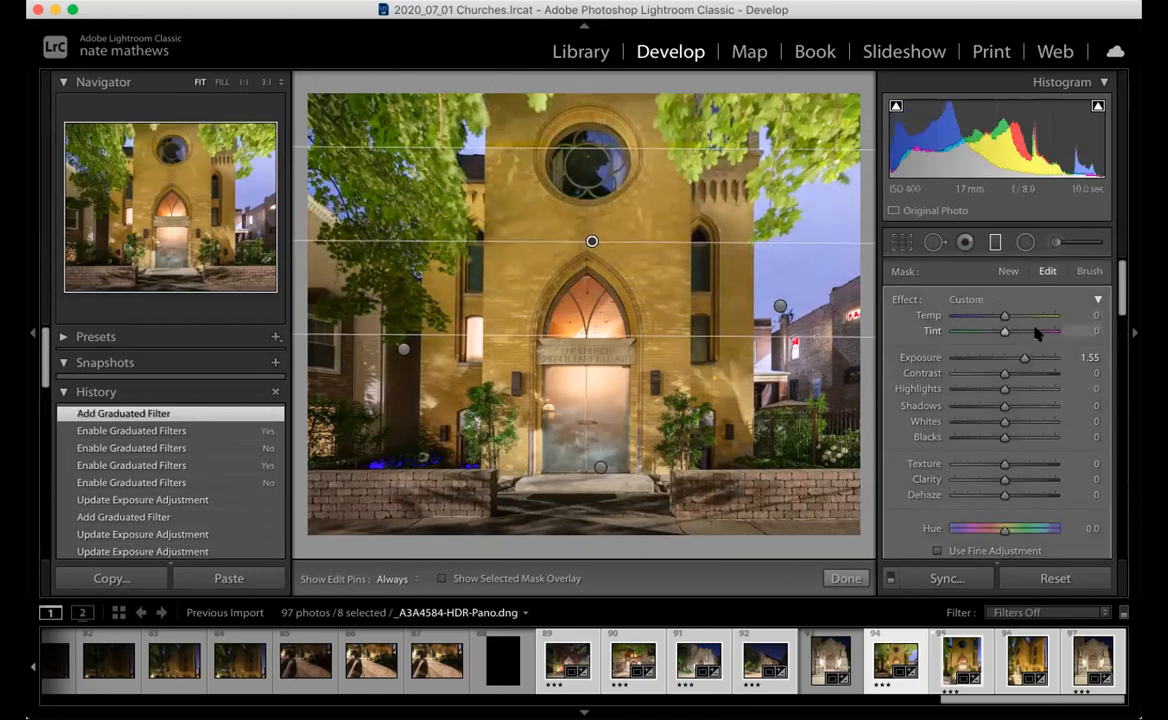
pyautogui.moveTo(1025, 360); pyautogui.dragTo(1014, 359)
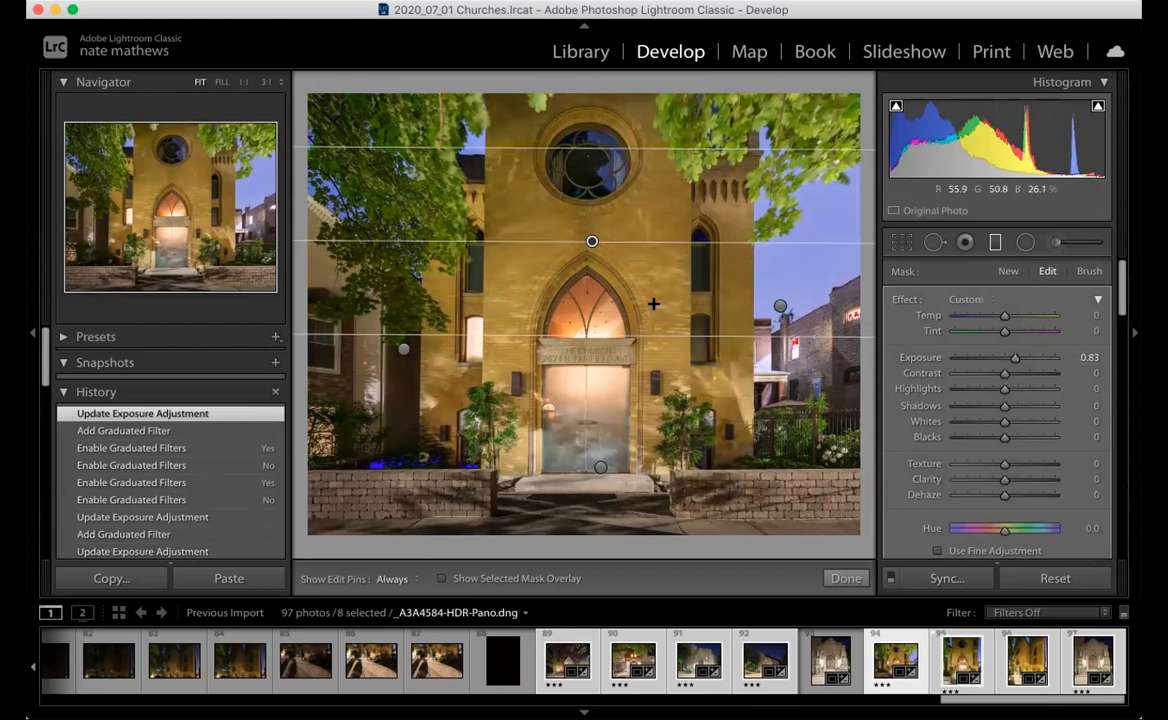
pyautogui.click(845, 578)
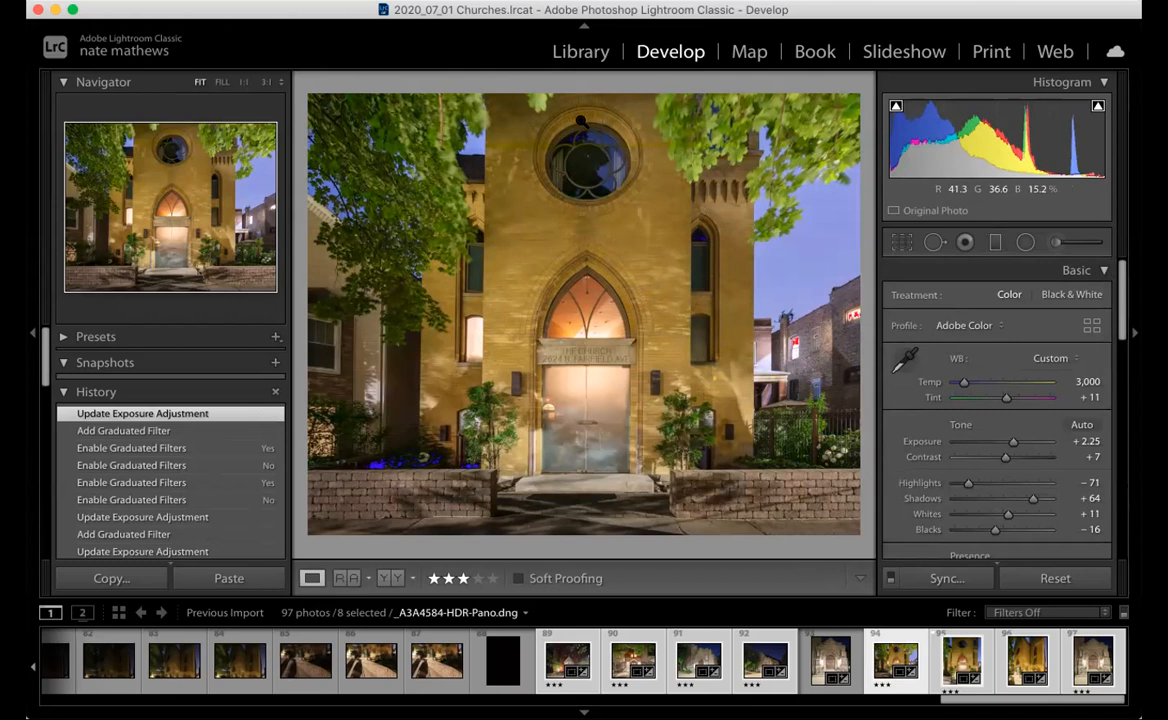
# Draw a large radial filter around the church facade, centre it on the entrance arch, and set its exposure to −0.93
pyautogui.click(1025, 244)
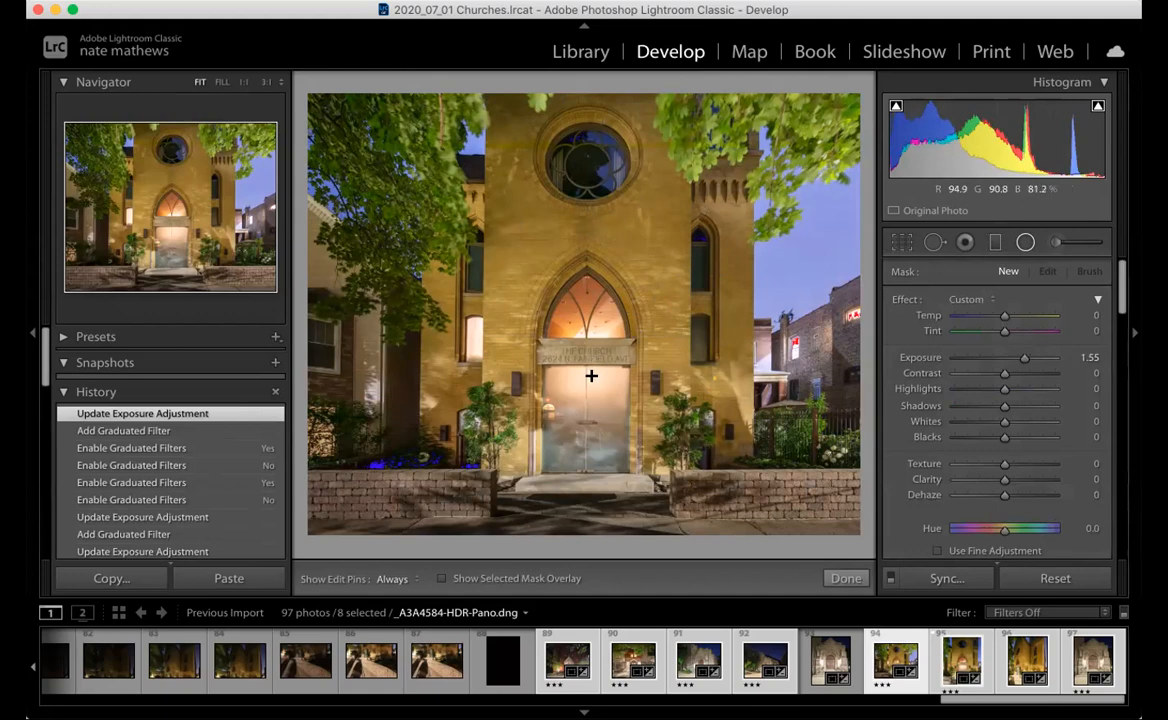
pyautogui.moveTo(591, 376); pyautogui.dragTo(360, 228)
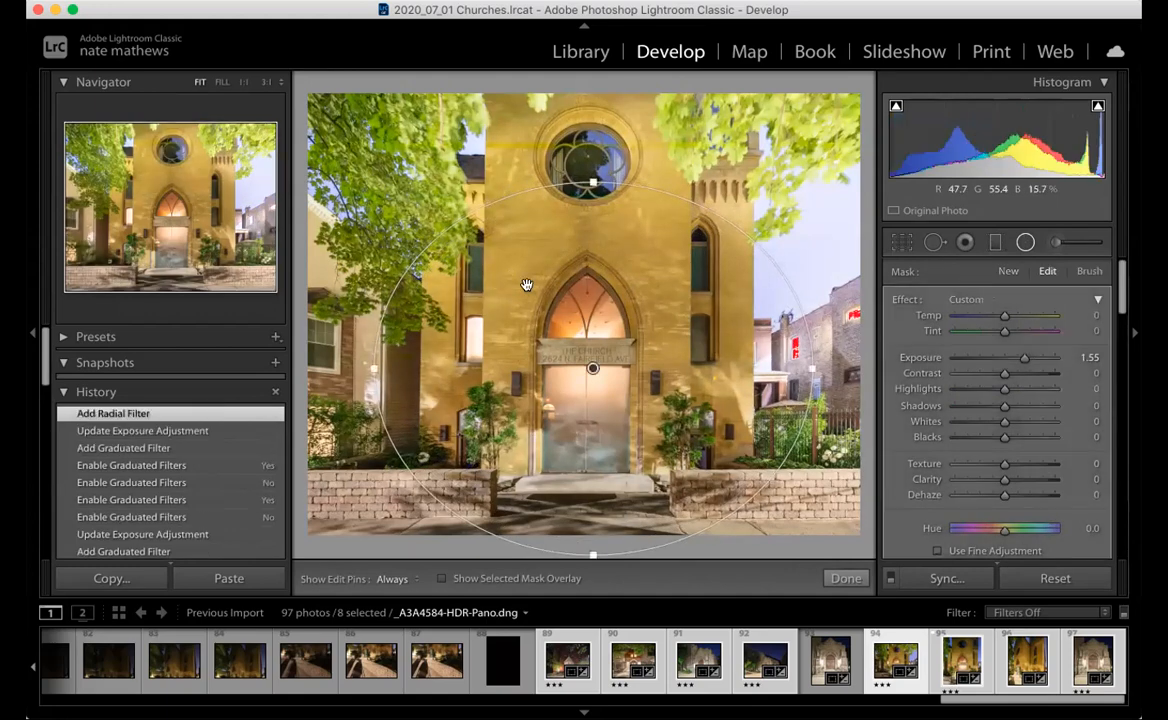
pyautogui.moveTo(593, 368); pyautogui.dragTo(584, 300)
pyautogui.moveTo(1024, 357); pyautogui.dragTo(990, 367)
pyautogui.moveTo(581, 298); pyautogui.dragTo(590, 315)
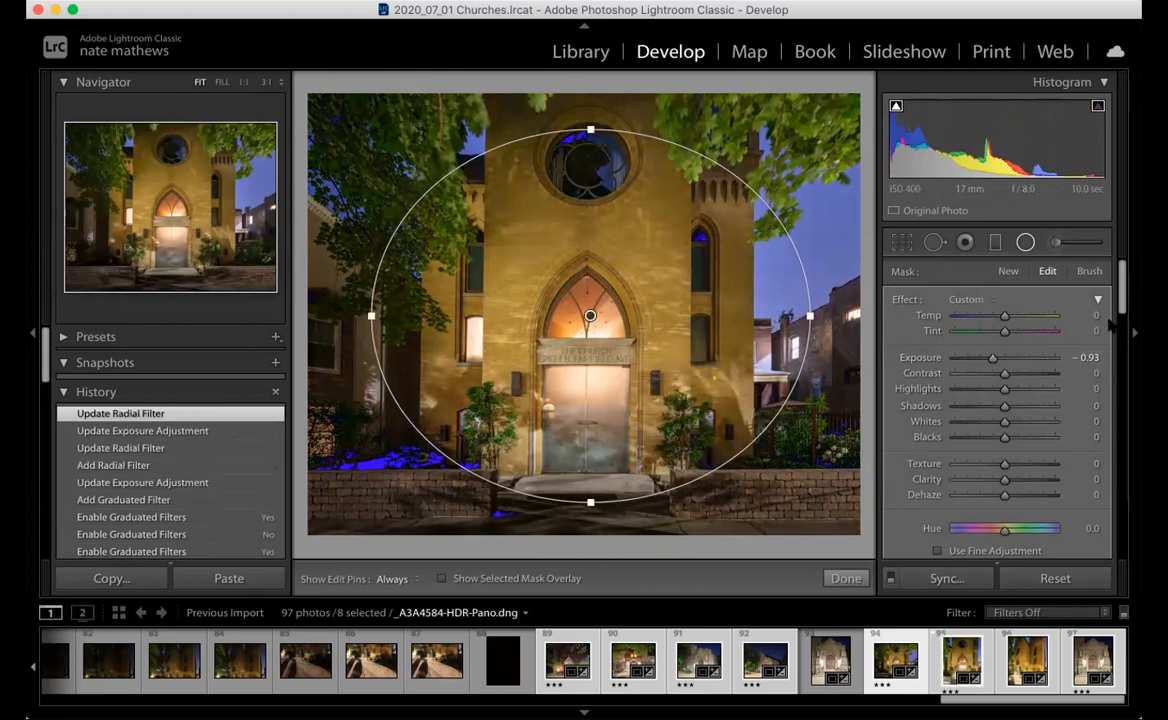
# Try inverting the radial filter's mask with exposure at 0.97, and delete the filter
pyautogui.scroll(-5, 1118, 298)
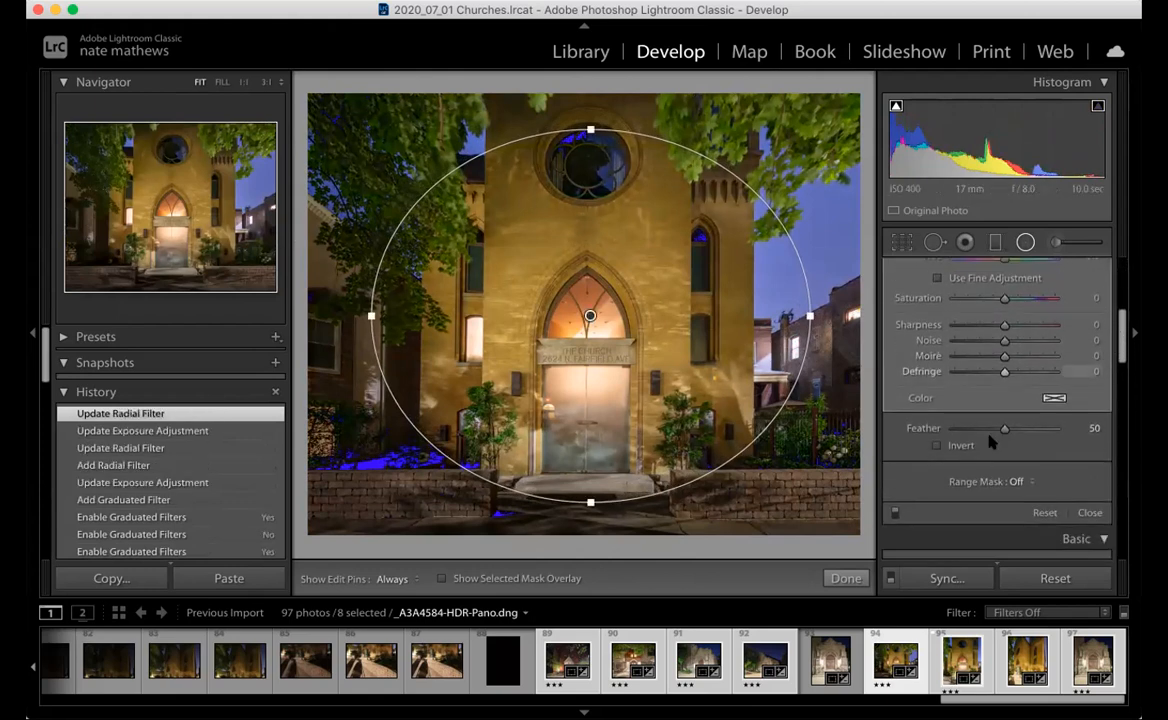
pyautogui.click(936, 446)
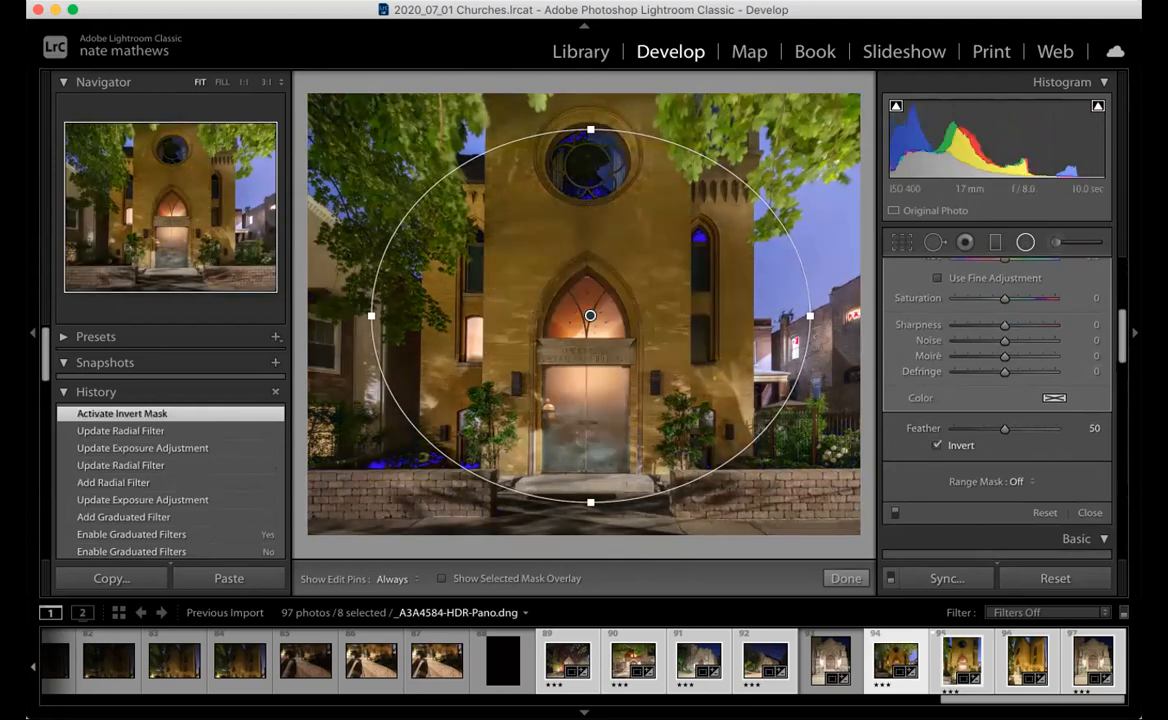
pyautogui.scroll(5, 1022, 329)
pyautogui.moveTo(990, 360); pyautogui.dragTo(1015, 362)
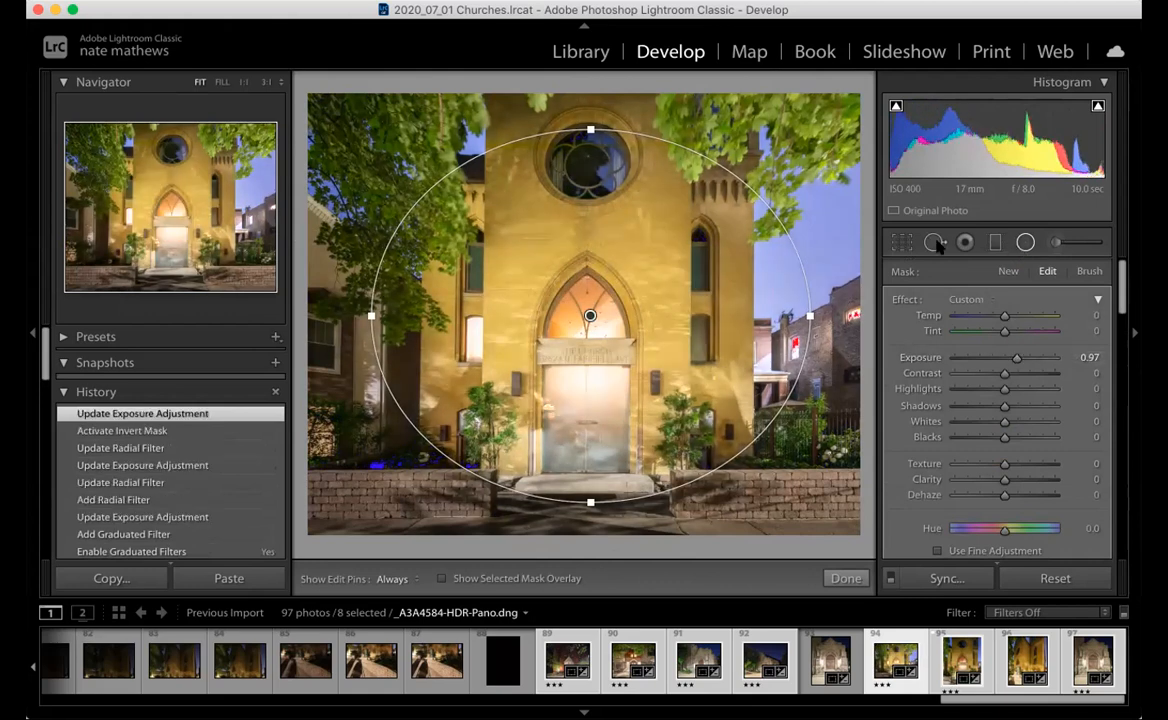
pyautogui.press('Delete')
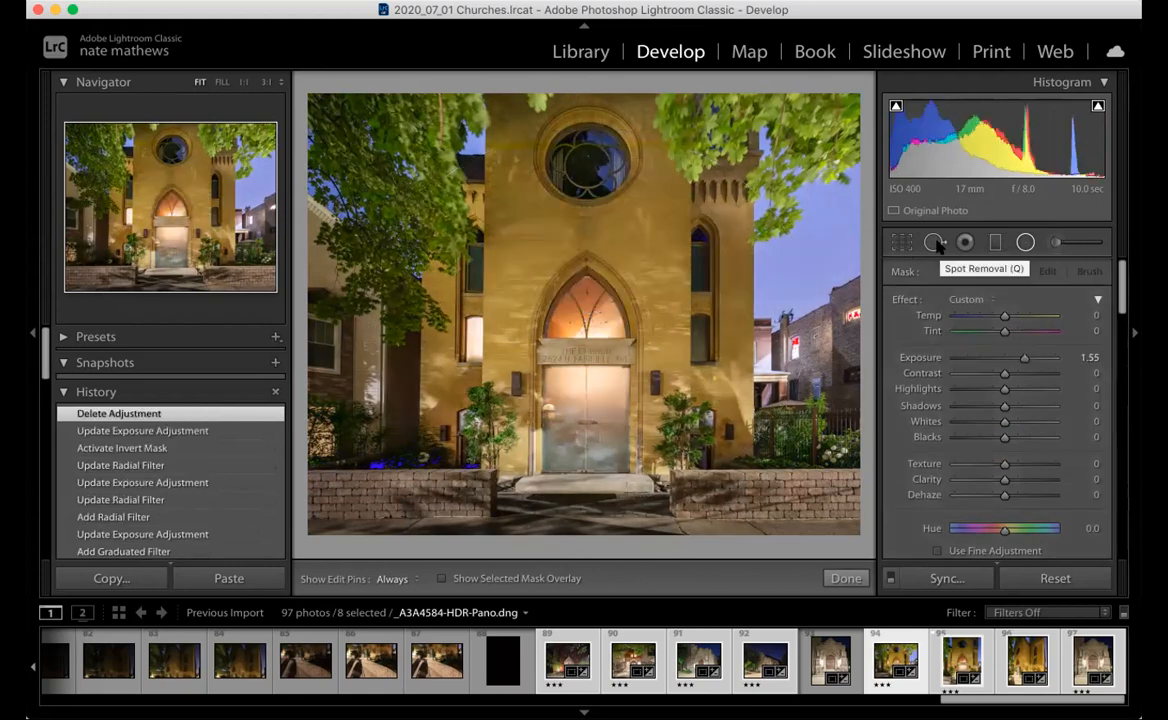
# Heal the bright marks right of the glass door's handle with a size 27 Spot Removal brush, replacing the first stroke with a single spot
pyautogui.press('z')
pyautogui.moveTo(393, 354); pyautogui.dragTo(750, 392)
pyautogui.moveTo(608, 354); pyautogui.dragTo(840, 269)
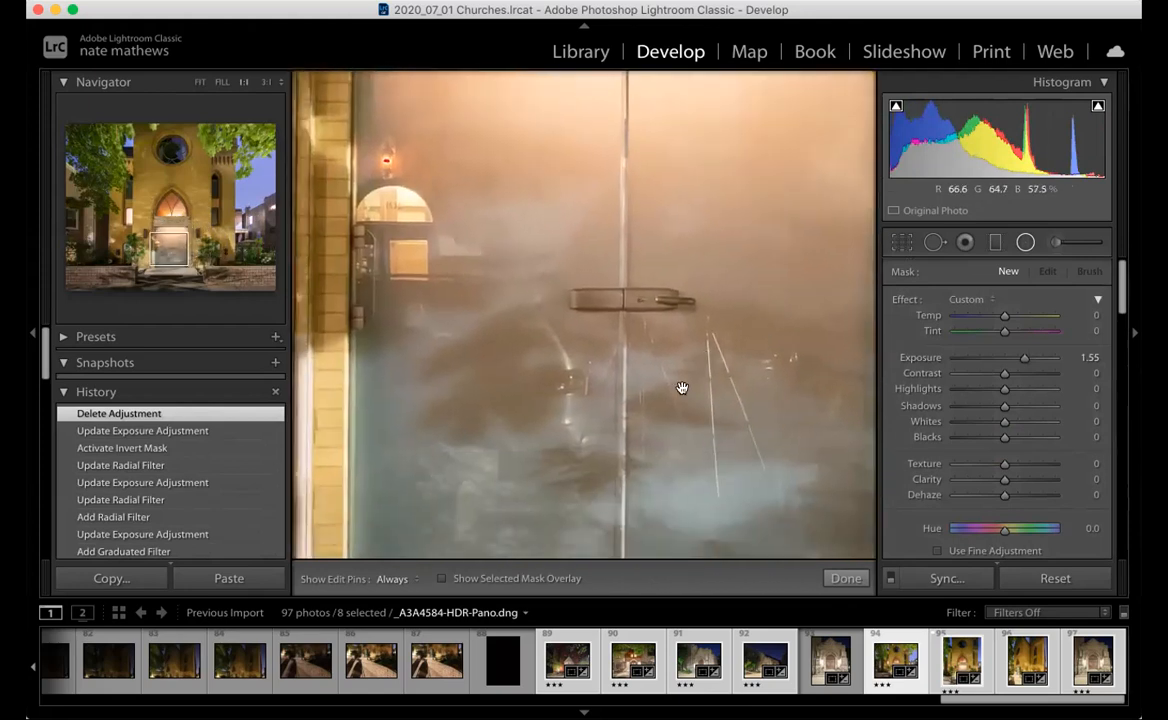
pyautogui.moveTo(548, 440); pyautogui.dragTo(446, 380)
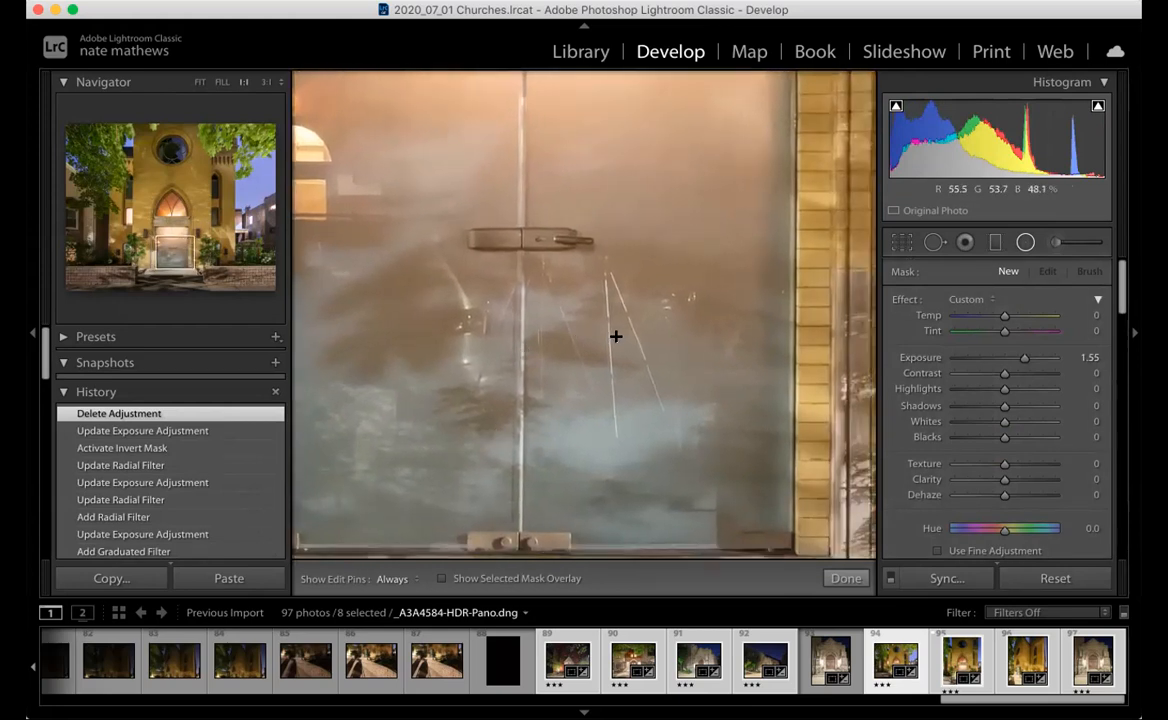
pyautogui.click(932, 243)
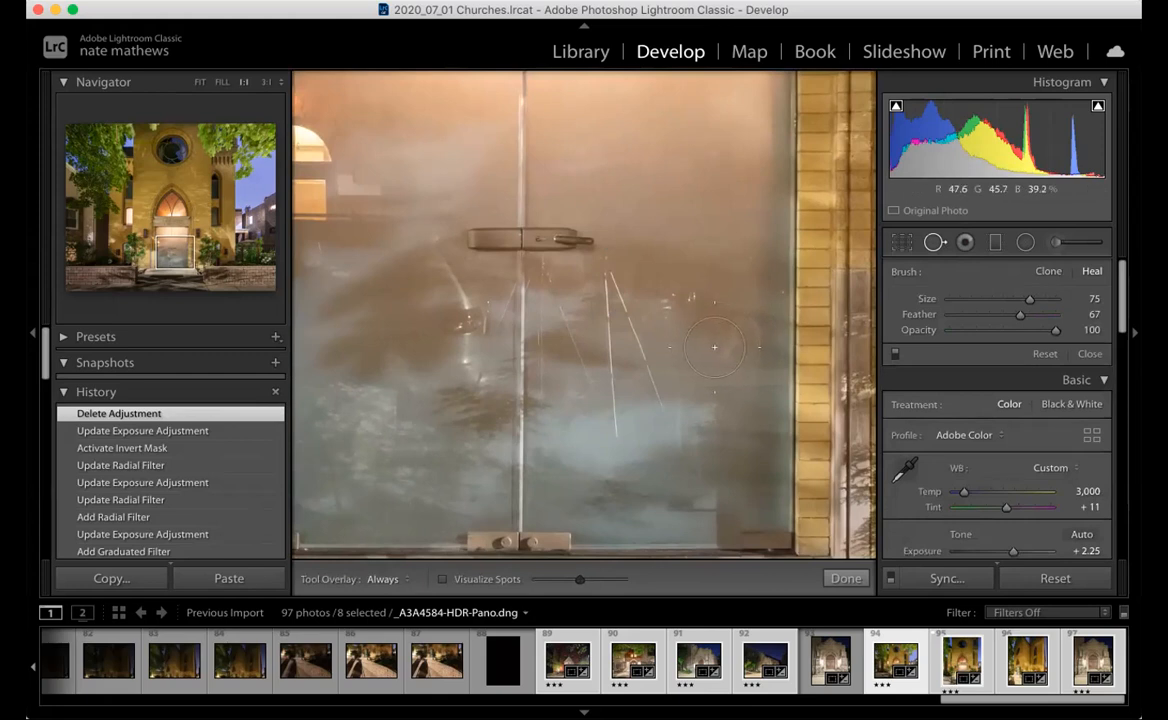
pyautogui.scroll(-3, 714, 347)
pyautogui.moveTo(695, 296); pyautogui.dragTo(674, 298)
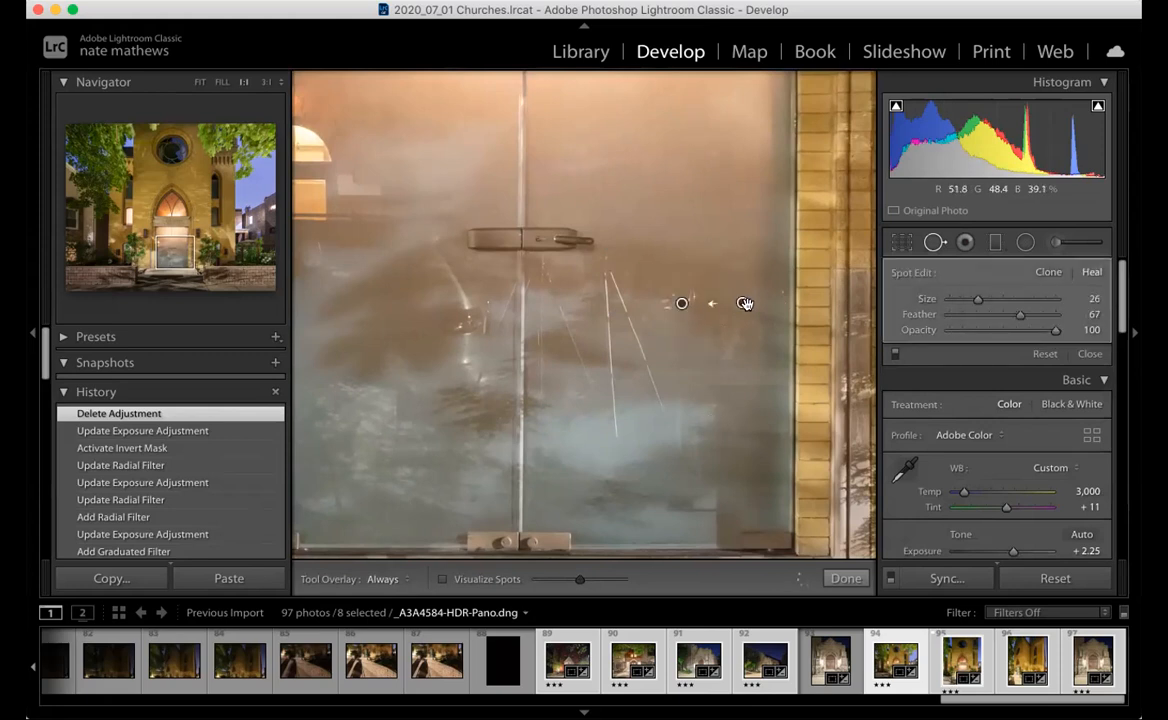
pyautogui.press('Delete')
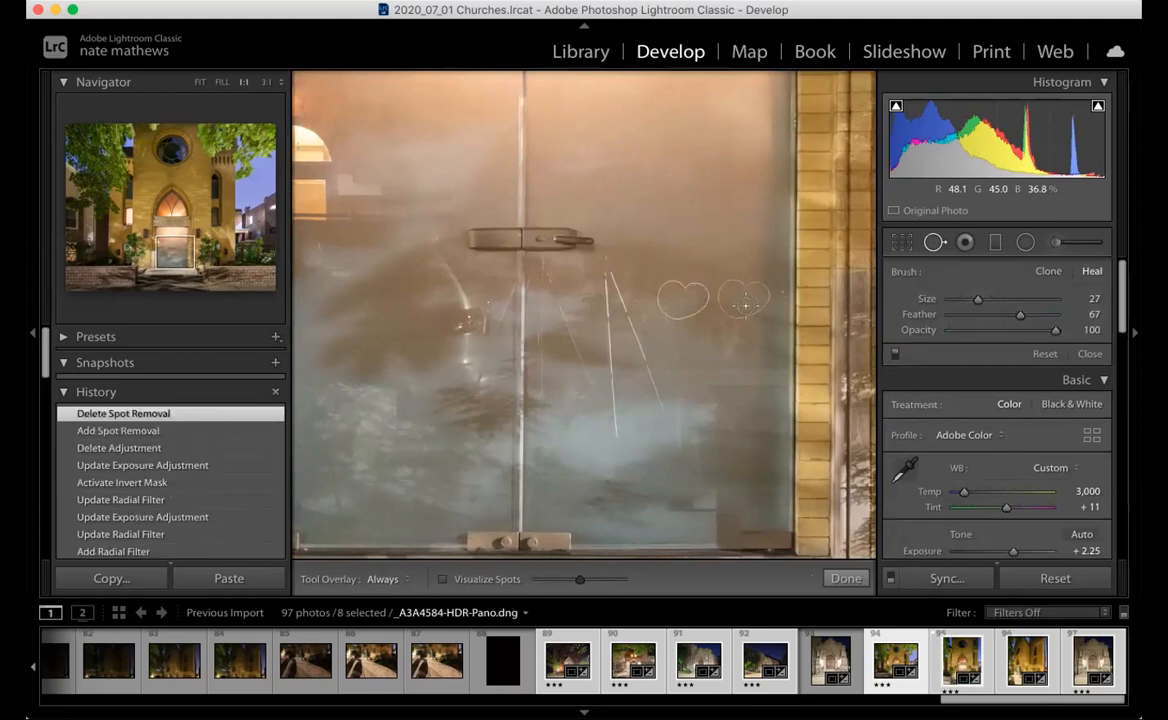
pyautogui.click(692, 296)
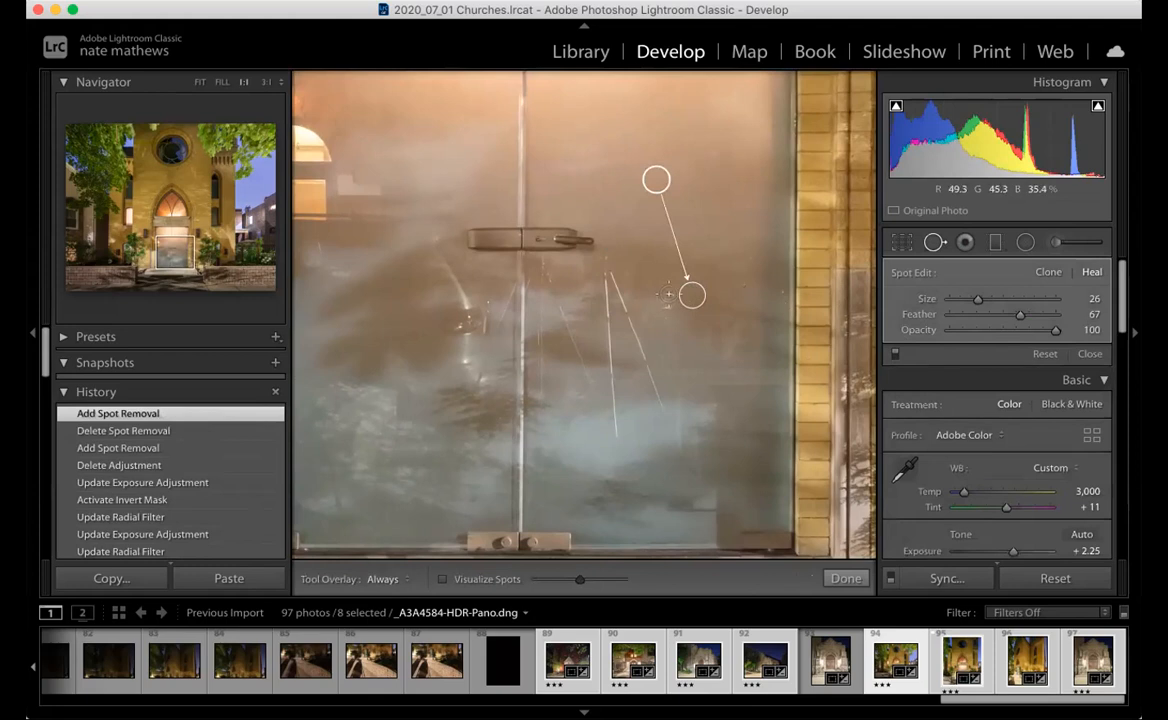
# Heal the marks right of the door handle and the two long bright streaks on the right-hand pane, sourcing from clean glass above
pyautogui.moveTo(667, 295); pyautogui.dragTo(667, 297)
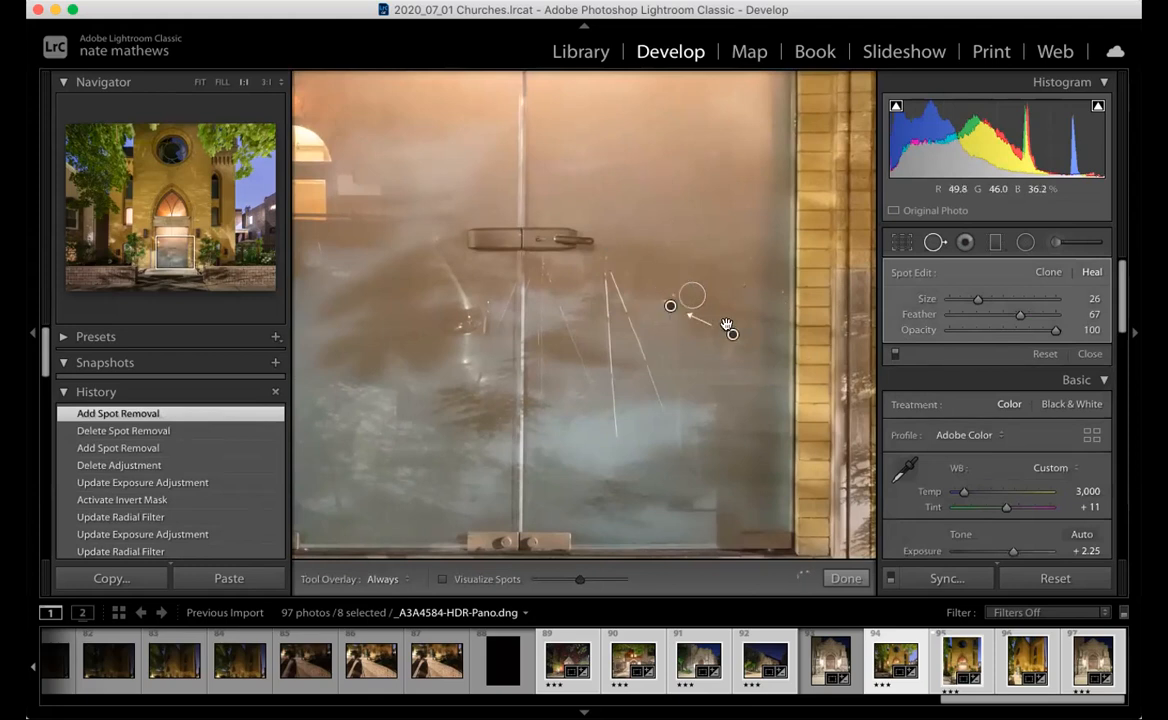
pyautogui.moveTo(732, 334); pyautogui.dragTo(699, 172)
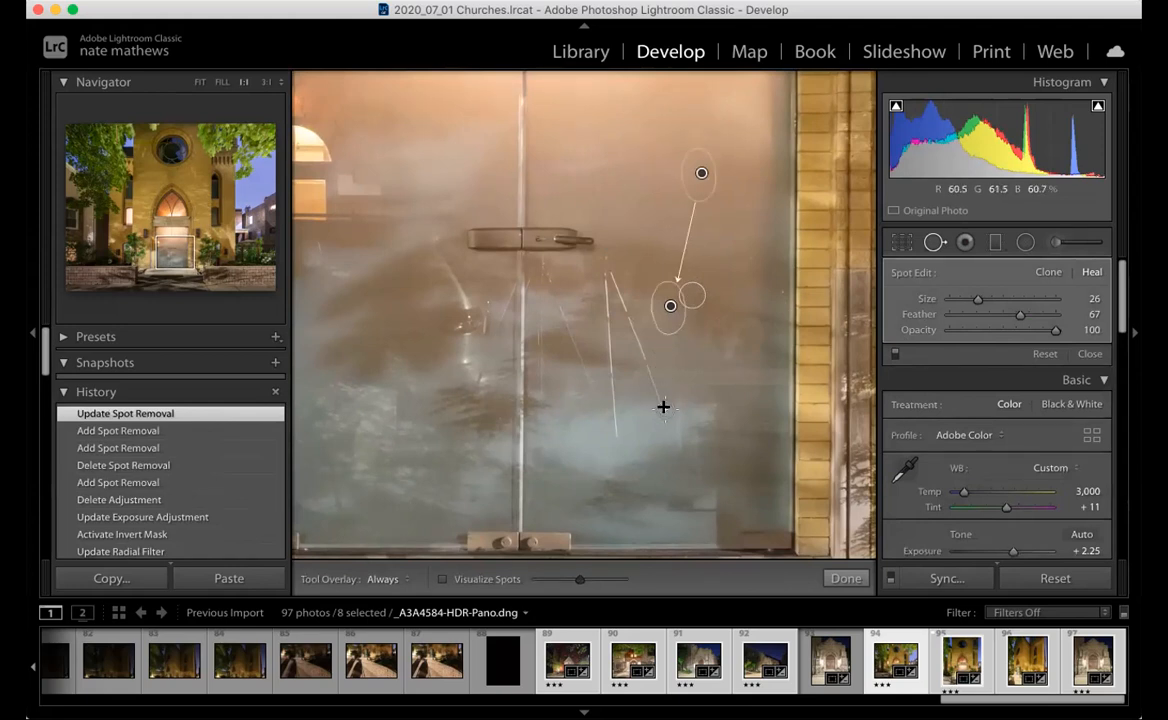
pyautogui.moveTo(664, 410); pyautogui.dragTo(600, 255)
pyautogui.moveTo(607, 320); pyautogui.dragTo(616, 432)
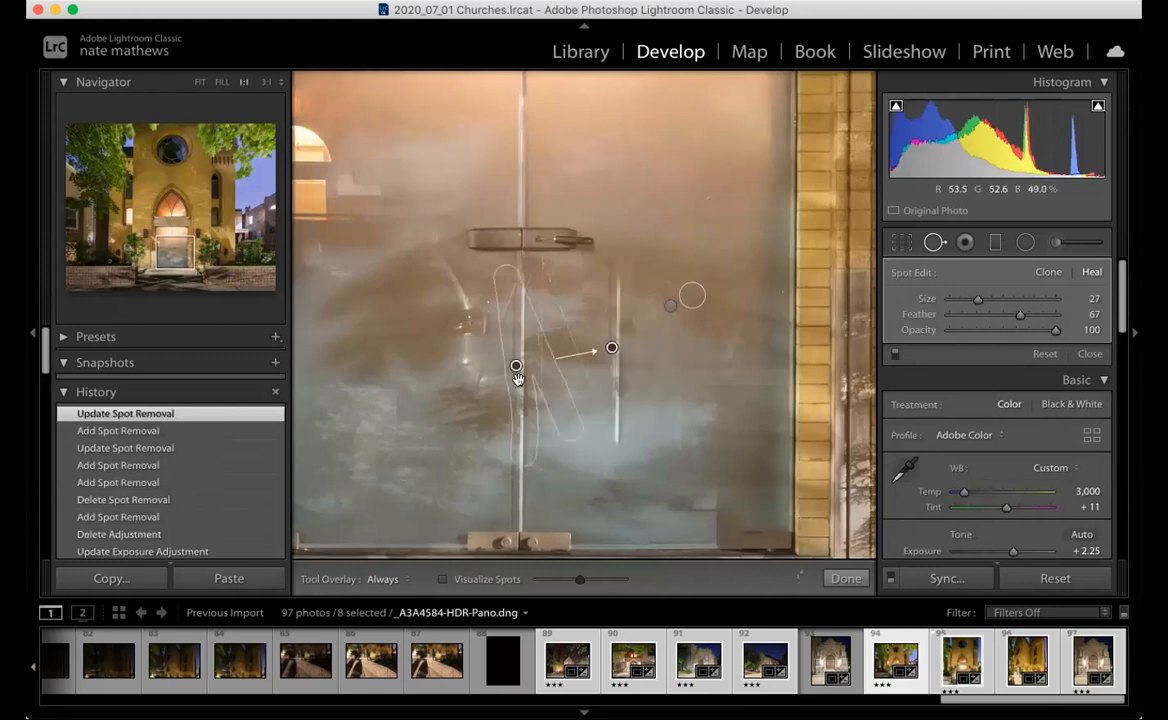
pyautogui.moveTo(517, 366); pyautogui.dragTo(662, 117)
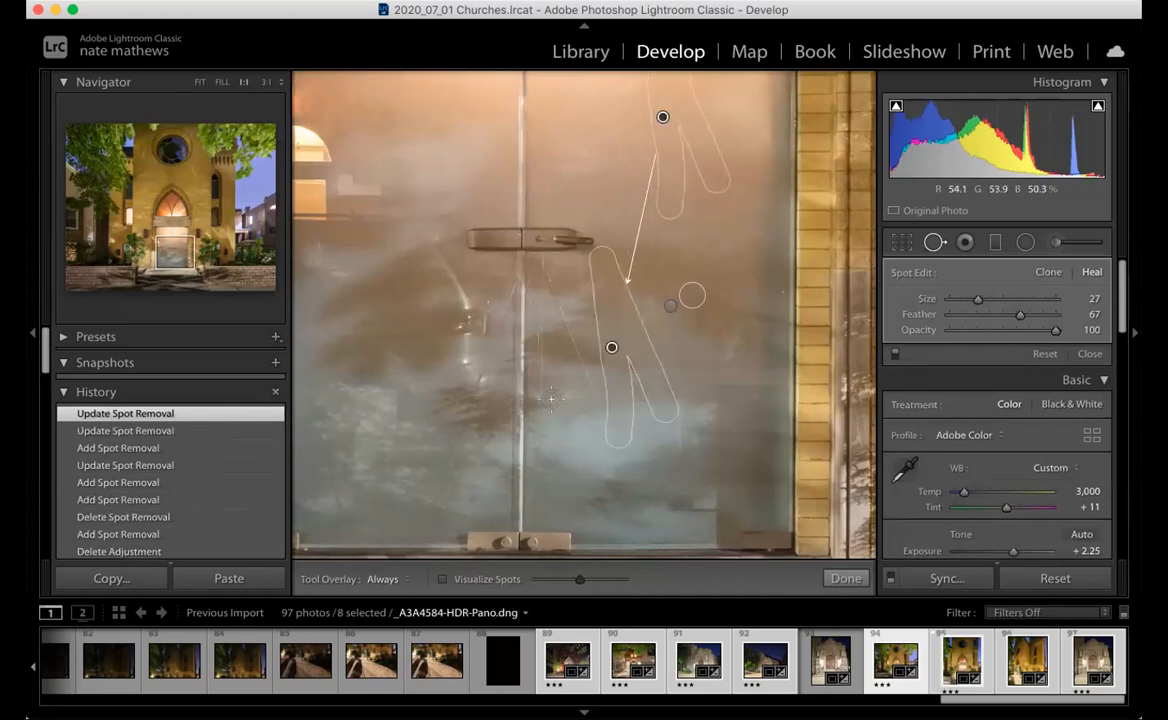
# Heal the faint streaks on both sides of the door seam and the patch across the right-hand pane, sampling clean glass higher up
pyautogui.moveTo(545, 405)
pyautogui.mouseDown()
pyautogui.moveTo(545, 276)
pyautogui.moveTo(590, 397)
pyautogui.mouseUp()
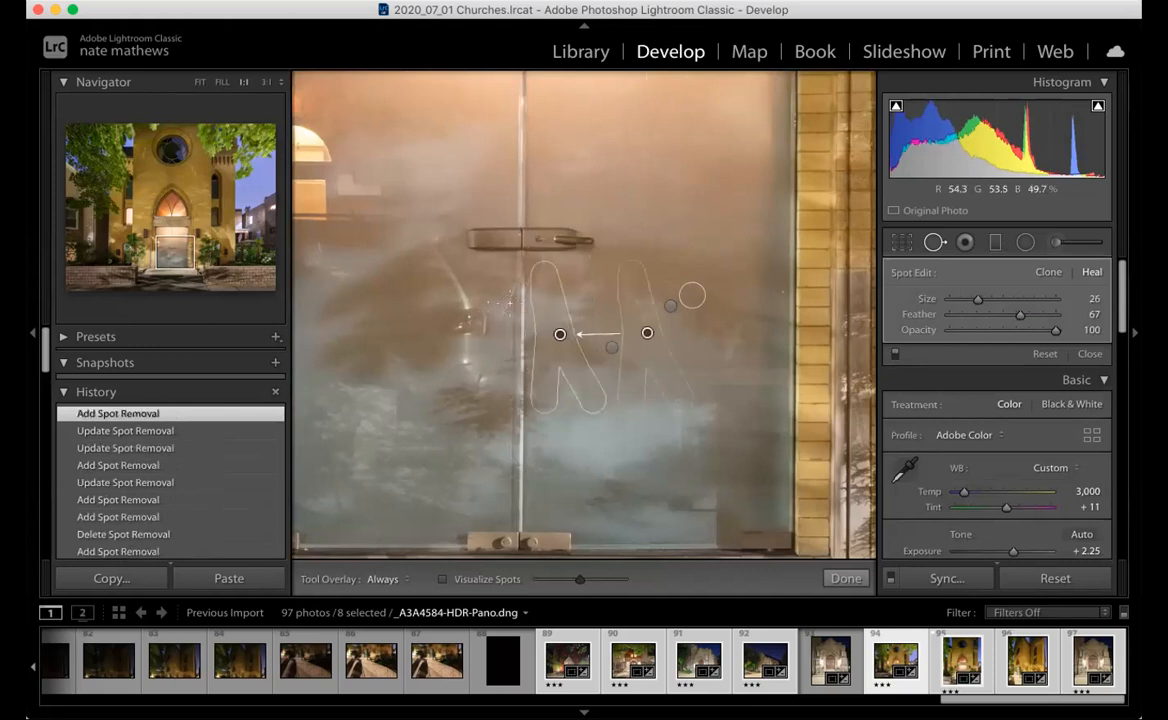
pyautogui.moveTo(646, 333)
pyautogui.mouseDown()
pyautogui.moveTo(641, 168)
pyautogui.moveTo(654, 128)
pyautogui.mouseUp()
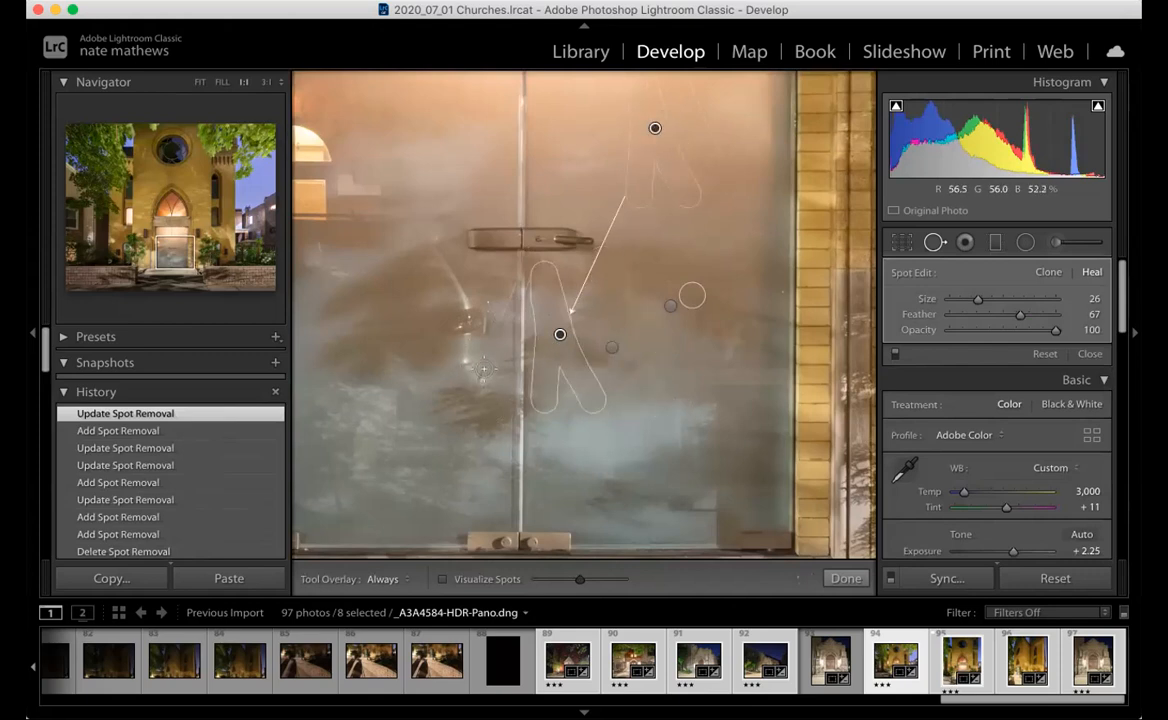
pyautogui.moveTo(490, 337); pyautogui.dragTo(499, 302)
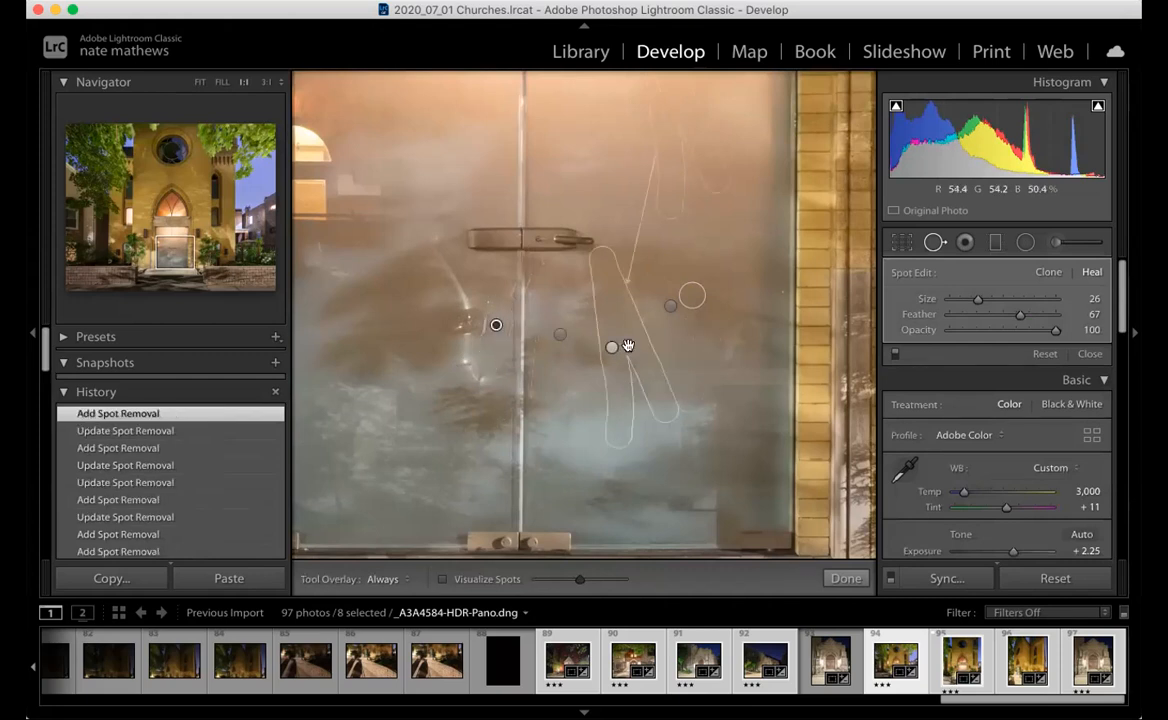
pyautogui.moveTo(701, 354); pyautogui.dragTo(670, 137)
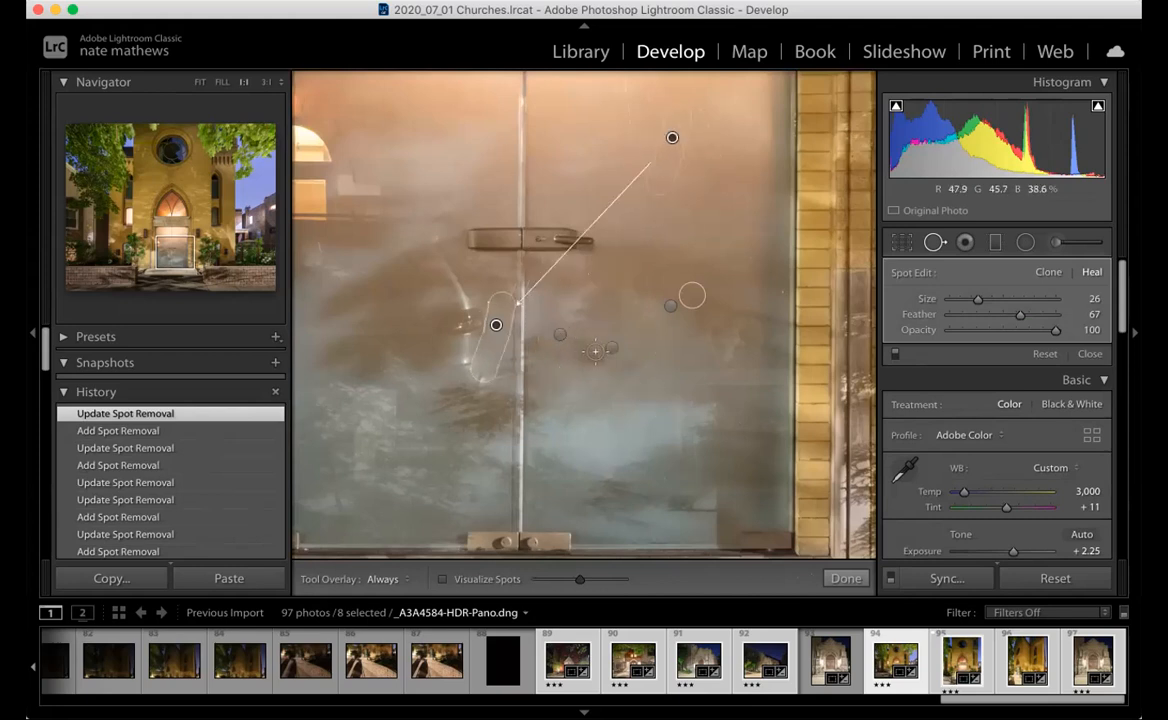
pyautogui.moveTo(603, 354)
pyautogui.mouseDown()
pyautogui.moveTo(641, 365)
pyautogui.moveTo(563, 346)
pyautogui.moveTo(589, 339)
pyautogui.moveTo(664, 363)
pyautogui.mouseUp()
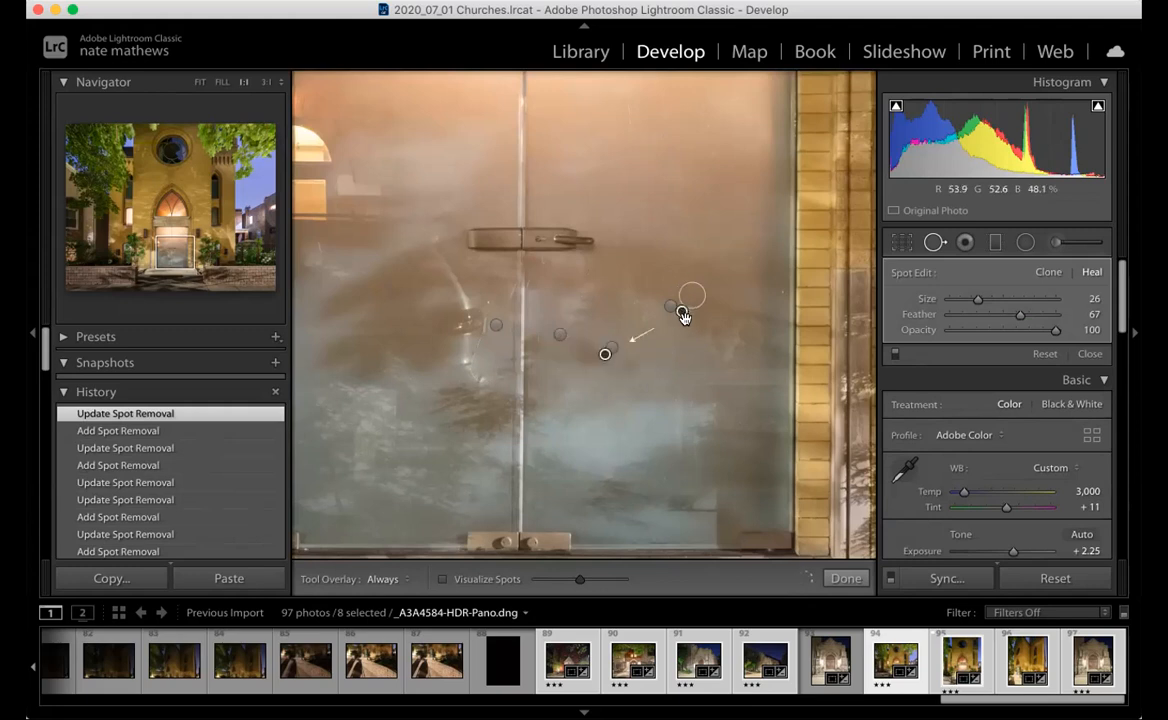
pyautogui.moveTo(680, 312); pyautogui.dragTo(661, 175)
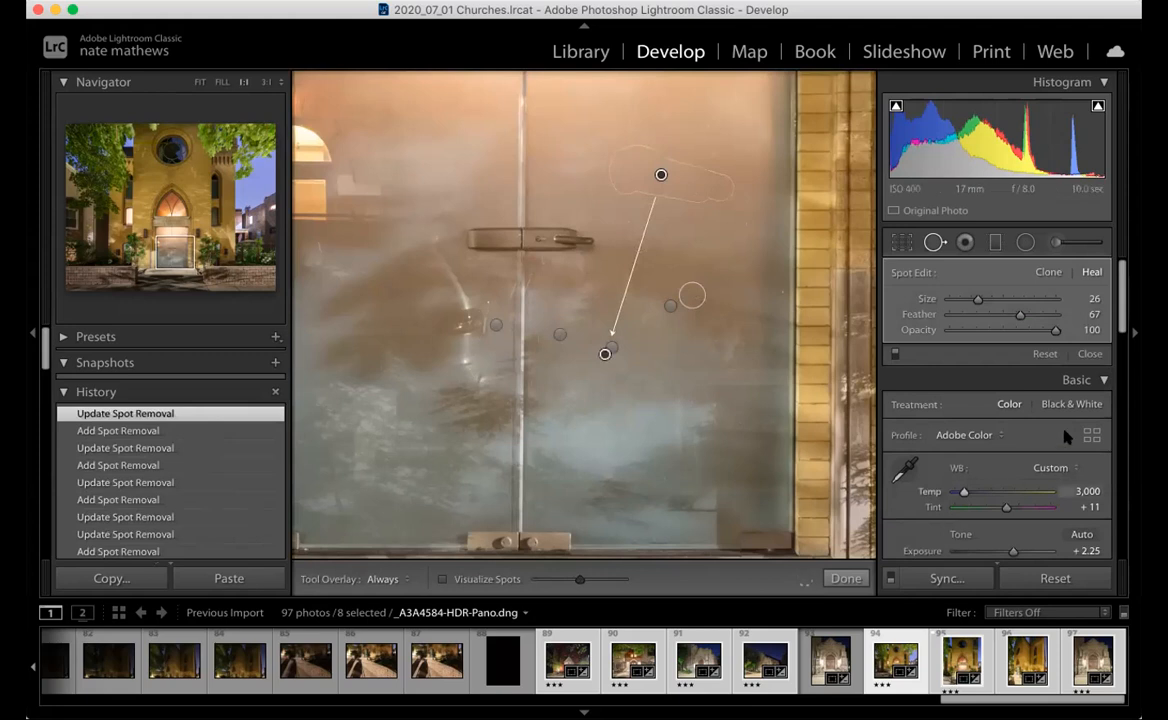
# Compare the photo with spot removal off and on, at 1:1 on the doors and in the whole view, and finish spot removal
pyautogui.click(895, 355)
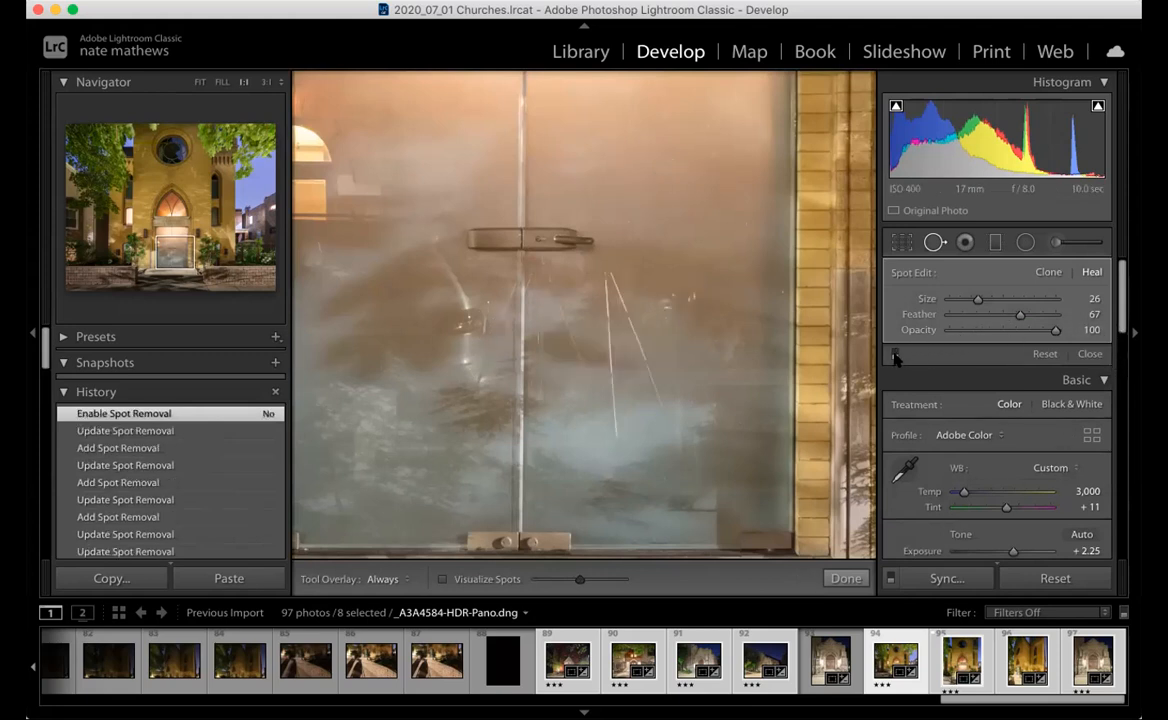
pyautogui.click(895, 355)
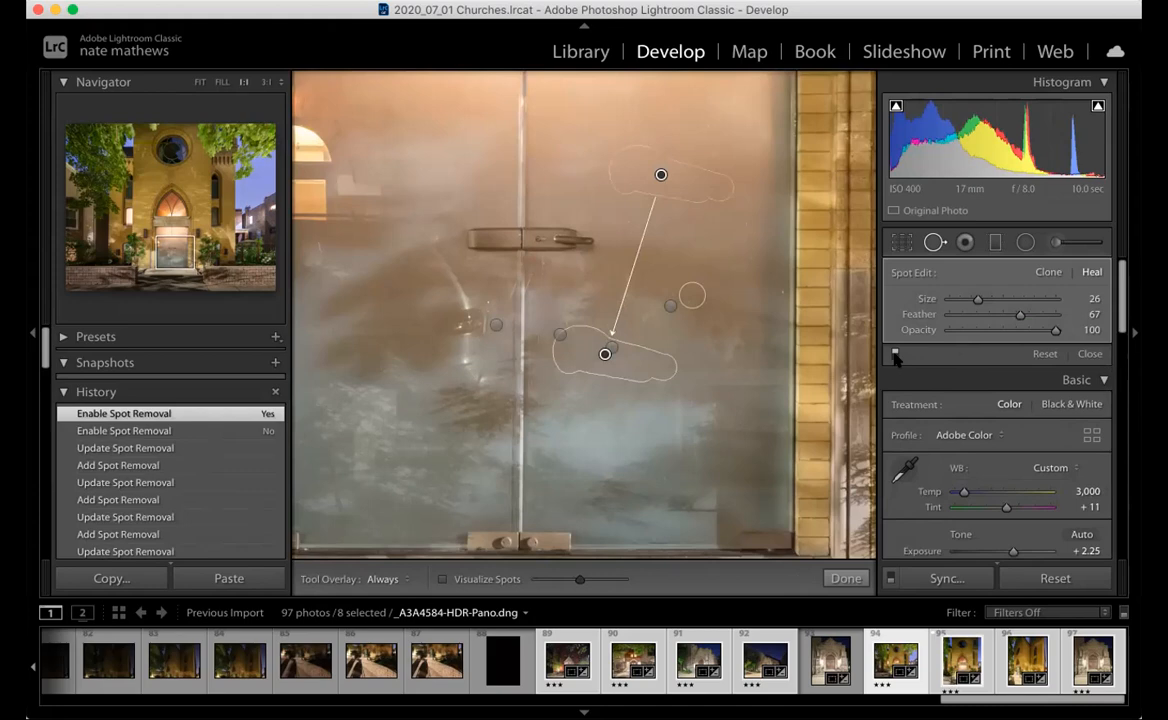
pyautogui.press('super+0')
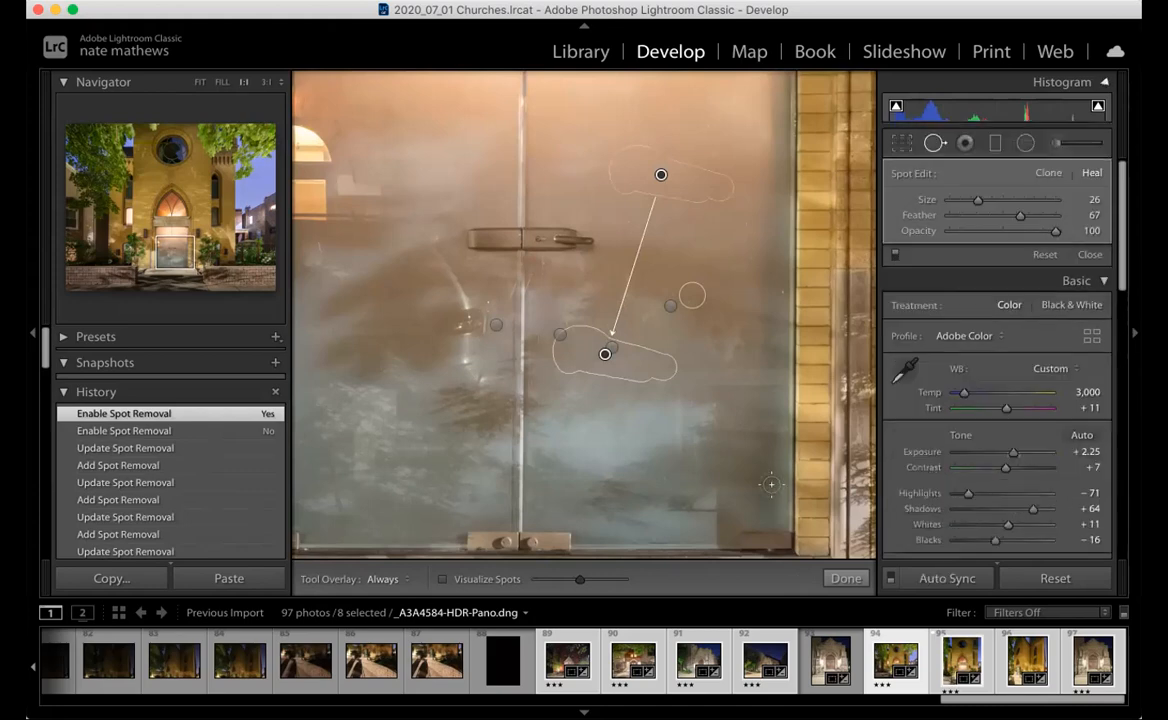
pyautogui.press('super+minus')
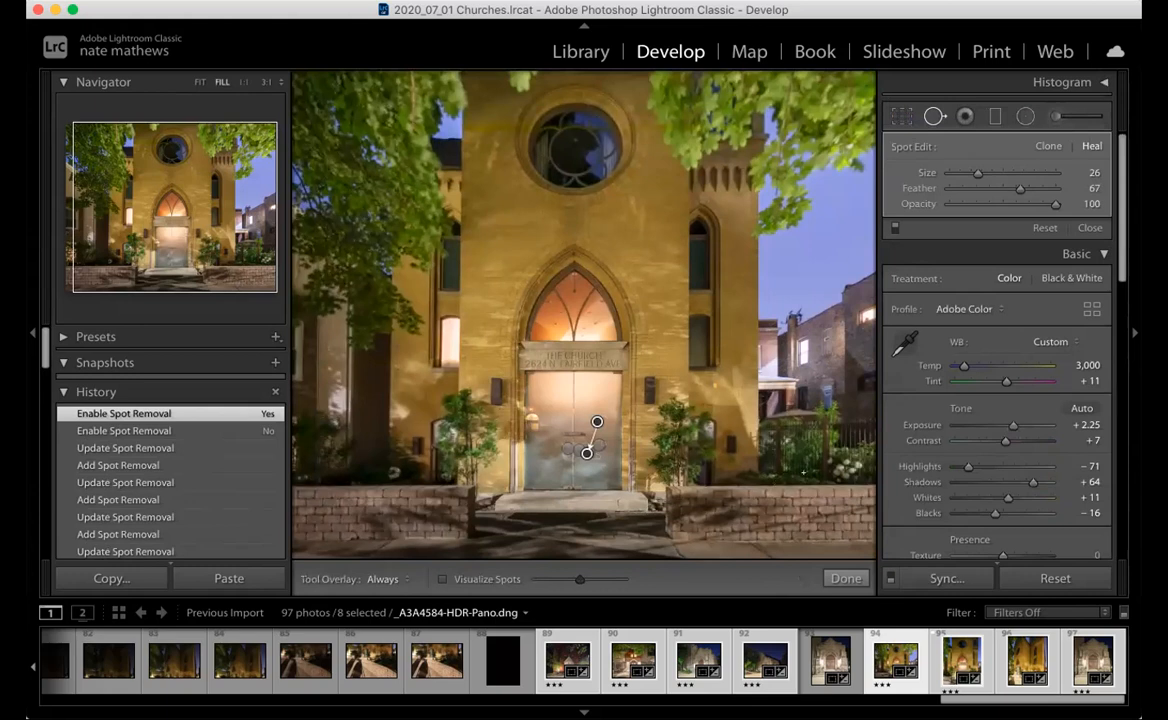
pyautogui.click(895, 229)
pyautogui.click(895, 229)
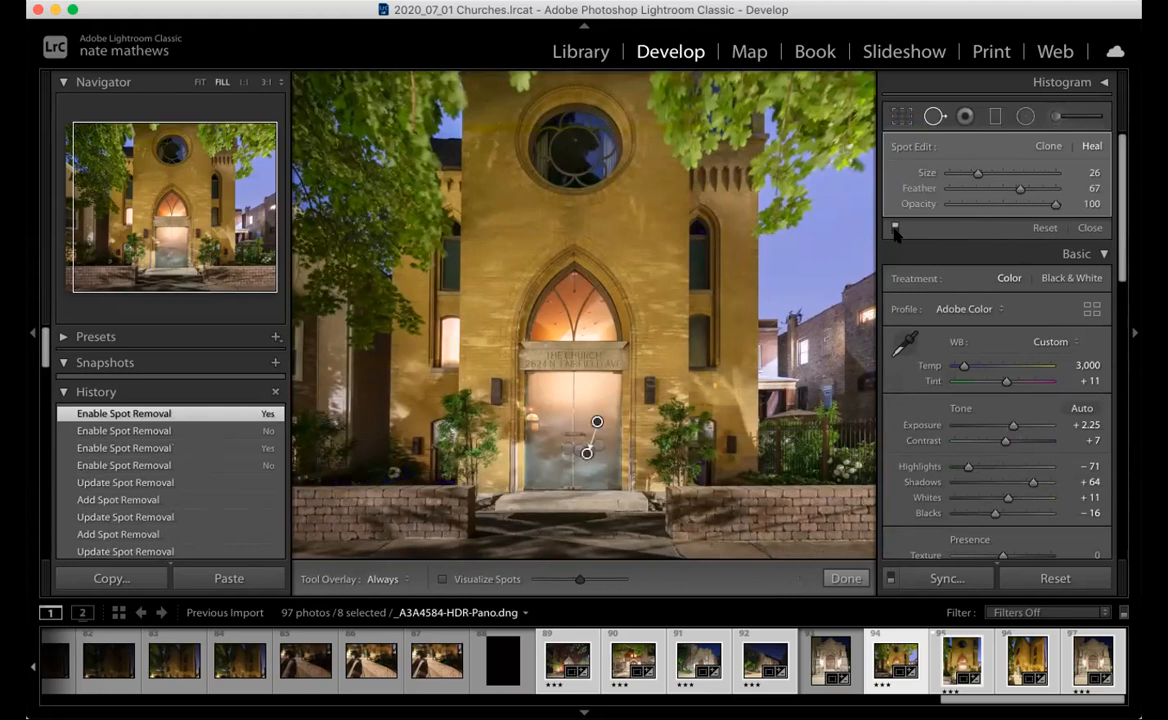
pyautogui.click(846, 579)
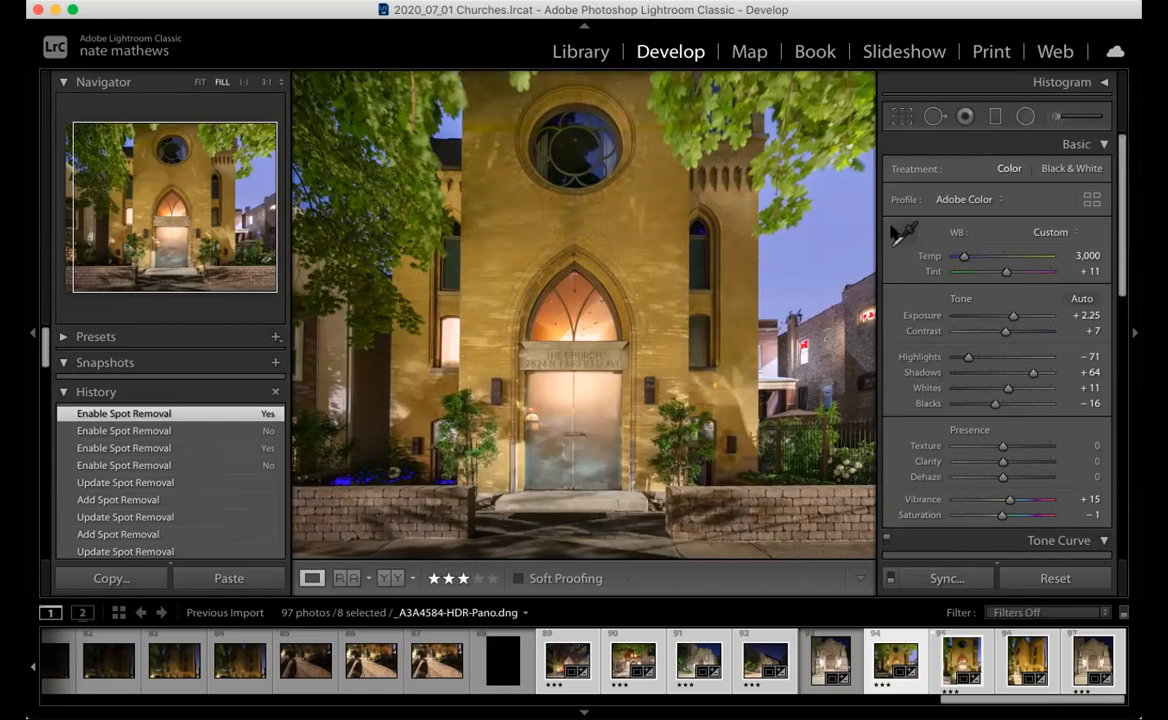
# Paint the carved stone lintel above the doors with an Adjustment Brush at exposure 1.55, size 10, feather 100 and flow 100
pyautogui.click(541, 347)
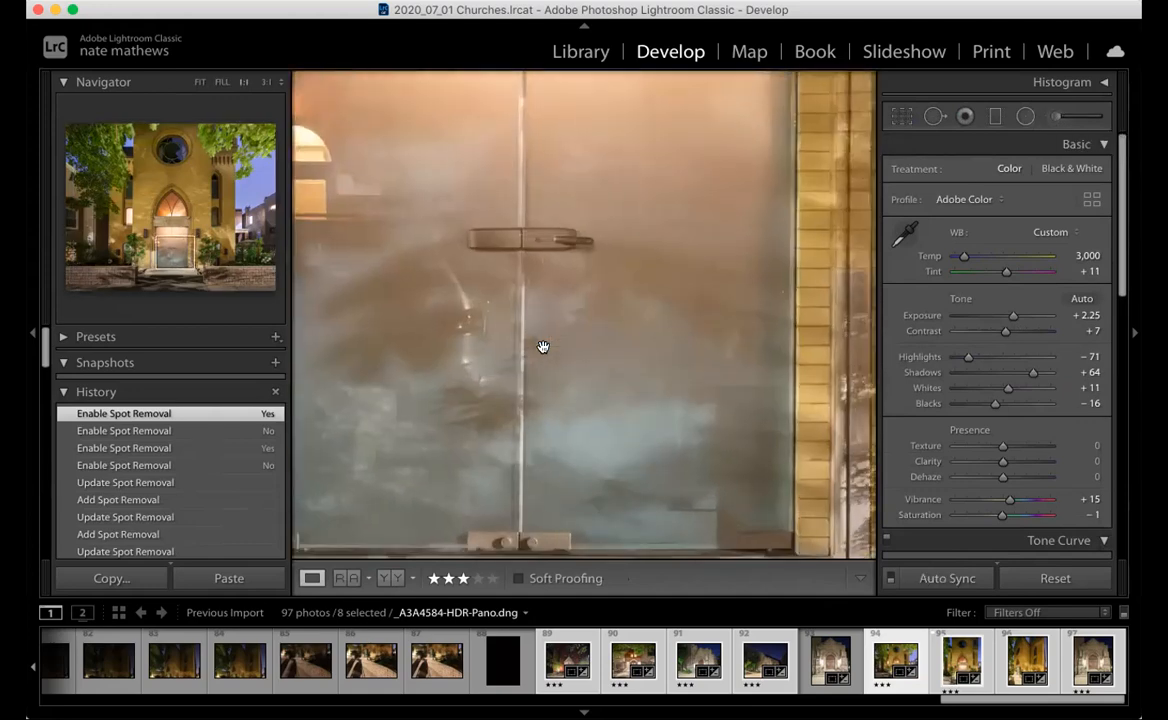
pyautogui.moveTo(517, 187); pyautogui.dragTo(635, 533)
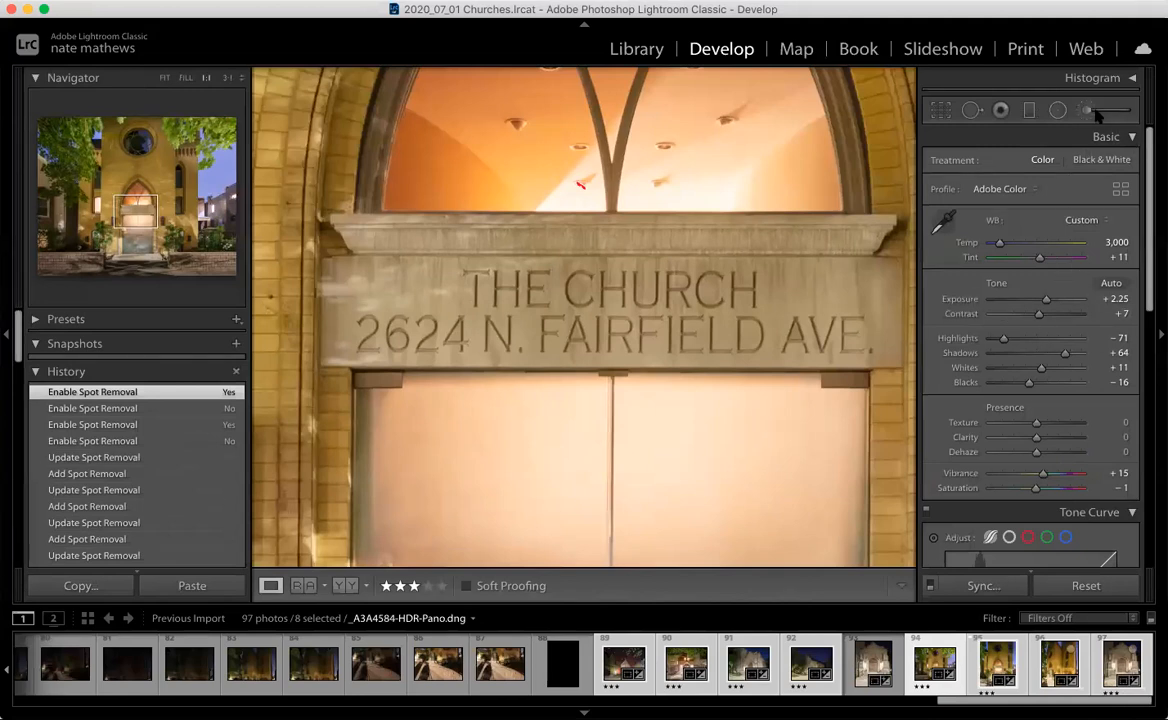
pyautogui.click(1094, 112)
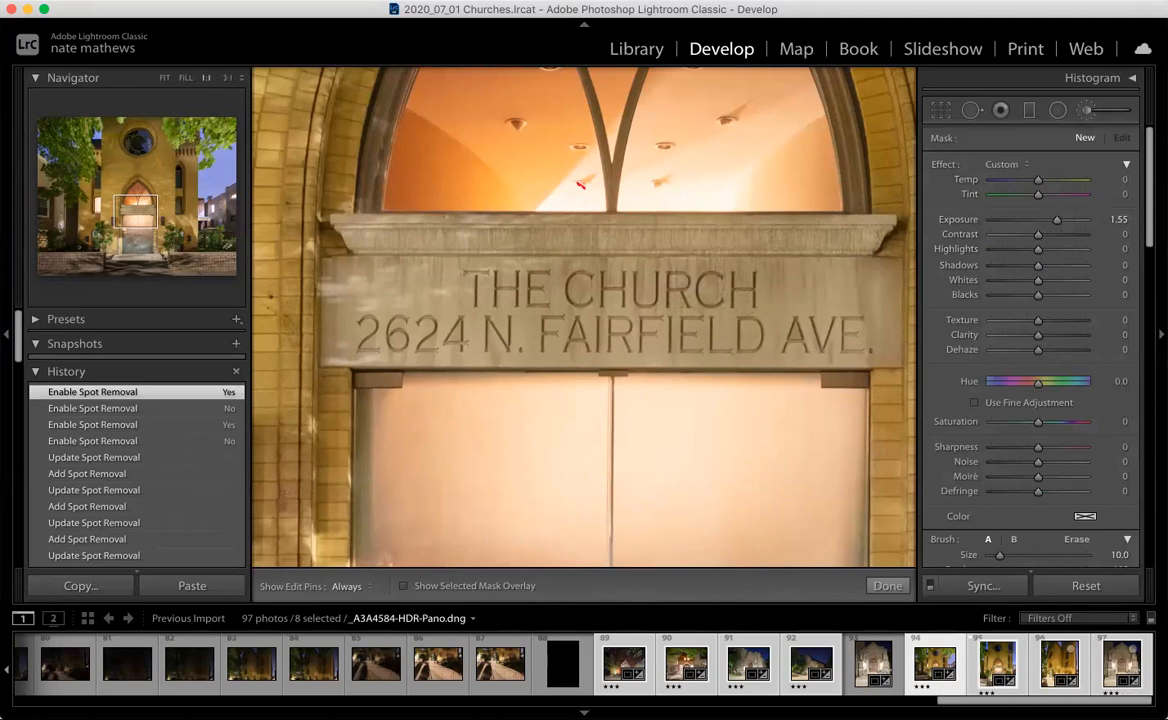
pyautogui.scroll(-1, 1149, 203)
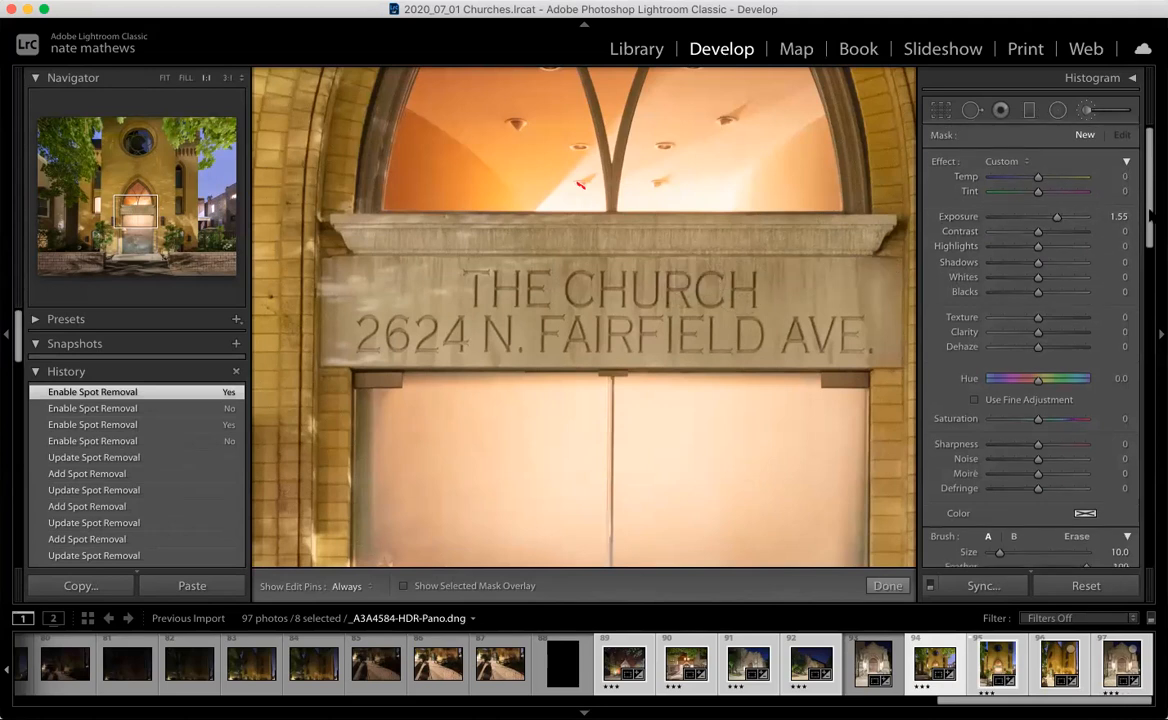
pyautogui.scroll(-5, 1060, 470)
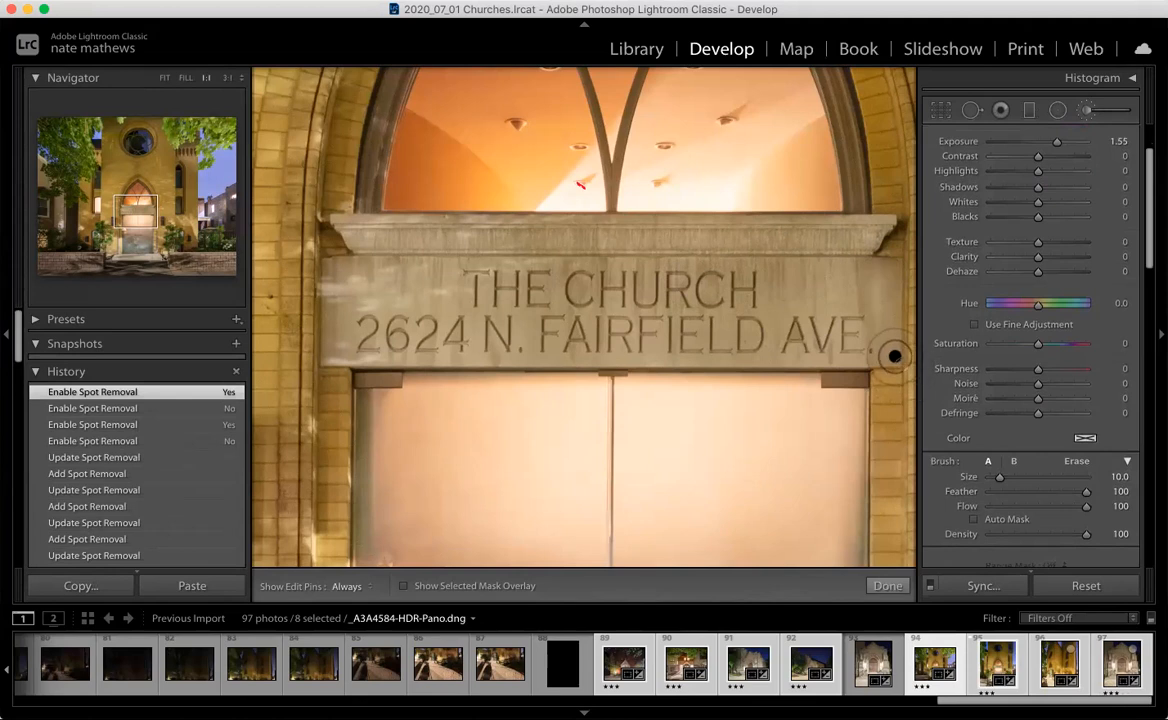
pyautogui.press('h')
pyautogui.moveTo(894, 349)
pyautogui.mouseDown()
pyautogui.moveTo(337, 347)
pyautogui.moveTo(334, 276)
pyautogui.moveTo(397, 274)
pyautogui.moveTo(352, 229)
pyautogui.moveTo(598, 234)
pyautogui.moveTo(644, 224)
pyautogui.moveTo(774, 236)
pyautogui.moveTo(800, 234)
pyautogui.moveTo(733, 235)
pyautogui.moveTo(883, 227)
pyautogui.moveTo(863, 265)
pyautogui.moveTo(888, 272)
pyautogui.moveTo(885, 338)
pyautogui.moveTo(795, 318)
pyautogui.moveTo(712, 318)
pyautogui.moveTo(885, 303)
pyautogui.moveTo(827, 299)
pyautogui.moveTo(837, 271)
pyautogui.moveTo(816, 255)
pyautogui.moveTo(546, 229)
pyautogui.mouseUp()
pyautogui.moveTo(674, 266)
pyautogui.mouseDown()
pyautogui.moveTo(580, 262)
pyautogui.moveTo(690, 272)
pyautogui.moveTo(520, 318)
pyautogui.moveTo(340, 325)
pyautogui.moveTo(355, 305)
pyautogui.moveTo(540, 300)
pyautogui.moveTo(420, 290)
pyautogui.moveTo(495, 279)
pyautogui.moveTo(459, 253)
pyautogui.moveTo(417, 255)
pyautogui.moveTo(660, 278)
pyautogui.mouseUp()
pyautogui.press('space')
pyautogui.moveTo(709, 426); pyautogui.dragTo(607, 465)
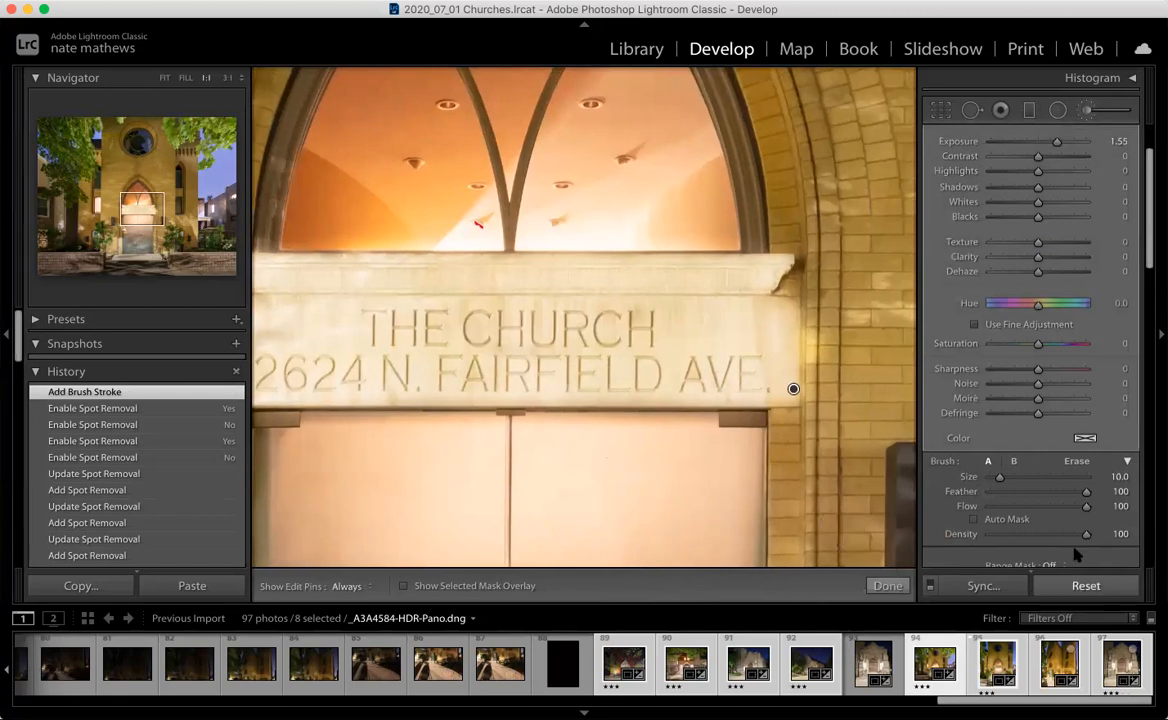
# Erase the brush spill on the bricks right of the lintel with a size 15 eraser, and set the brush exposure to 0.76
pyautogui.click(1075, 462)
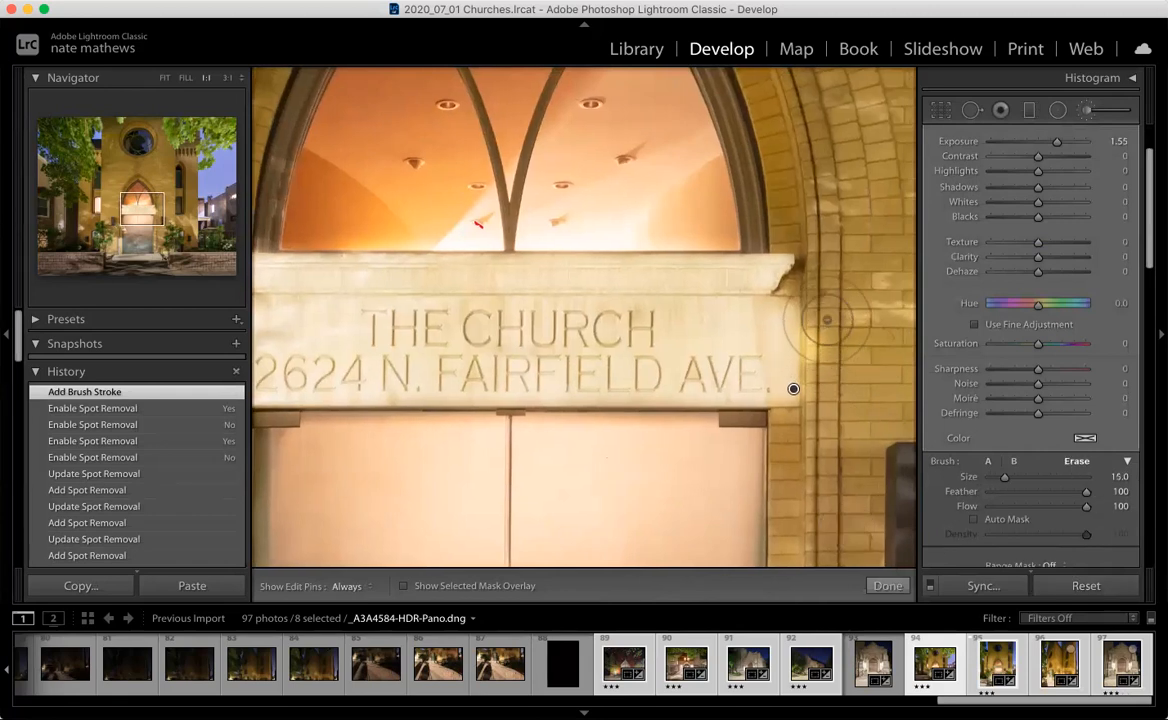
pyautogui.press('h')
pyautogui.moveTo(835, 431); pyautogui.dragTo(839, 298)
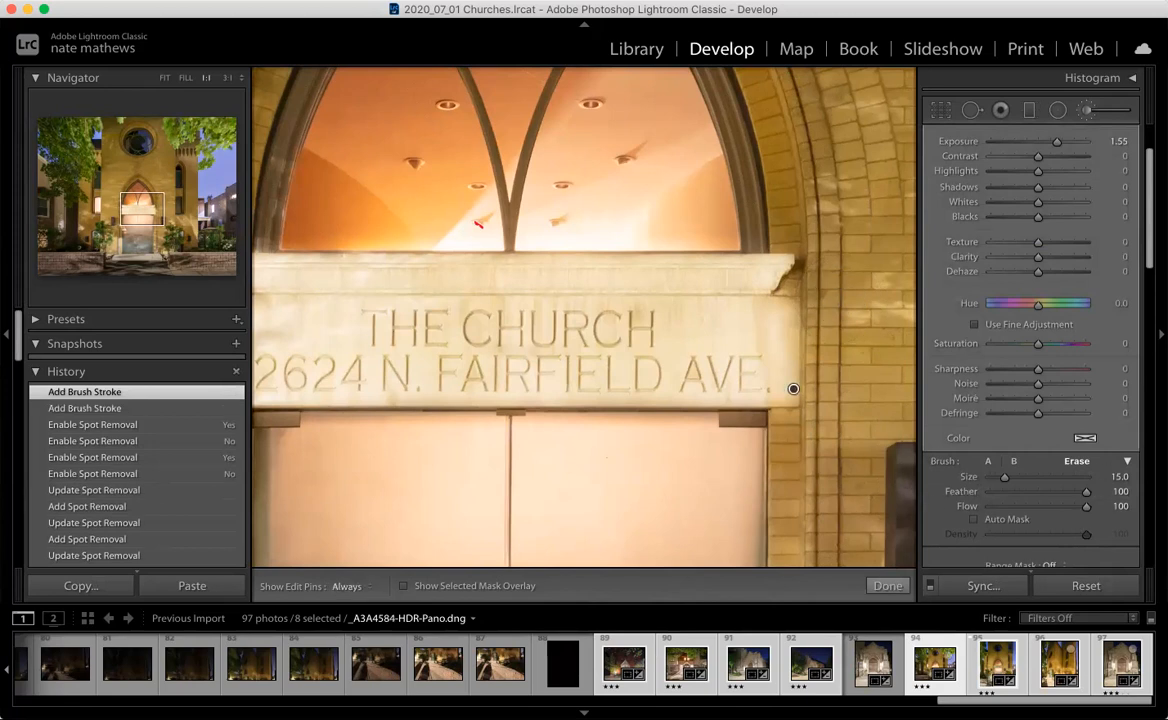
pyautogui.scroll(2, 1150, 235)
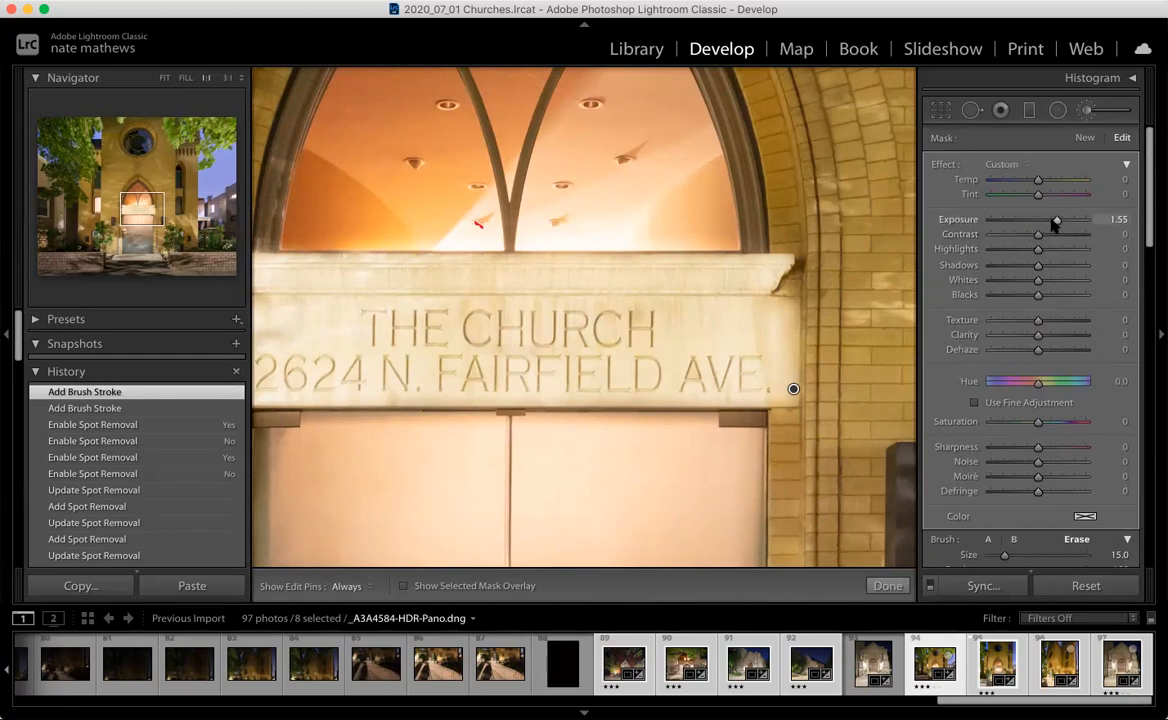
pyautogui.moveTo(1051, 219); pyautogui.dragTo(1046, 224)
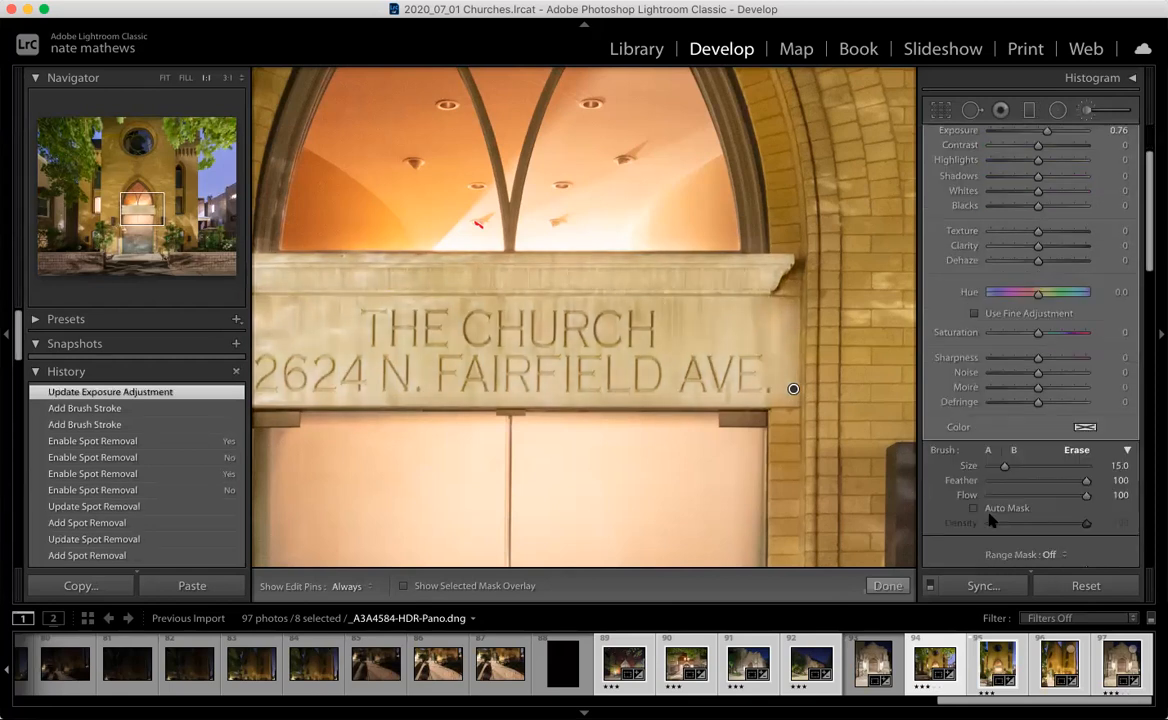
# Compare the lintel with brush adjustments off and on, both at 1:1 and in the view of the whole facade
pyautogui.scroll(-4, 910, 478)
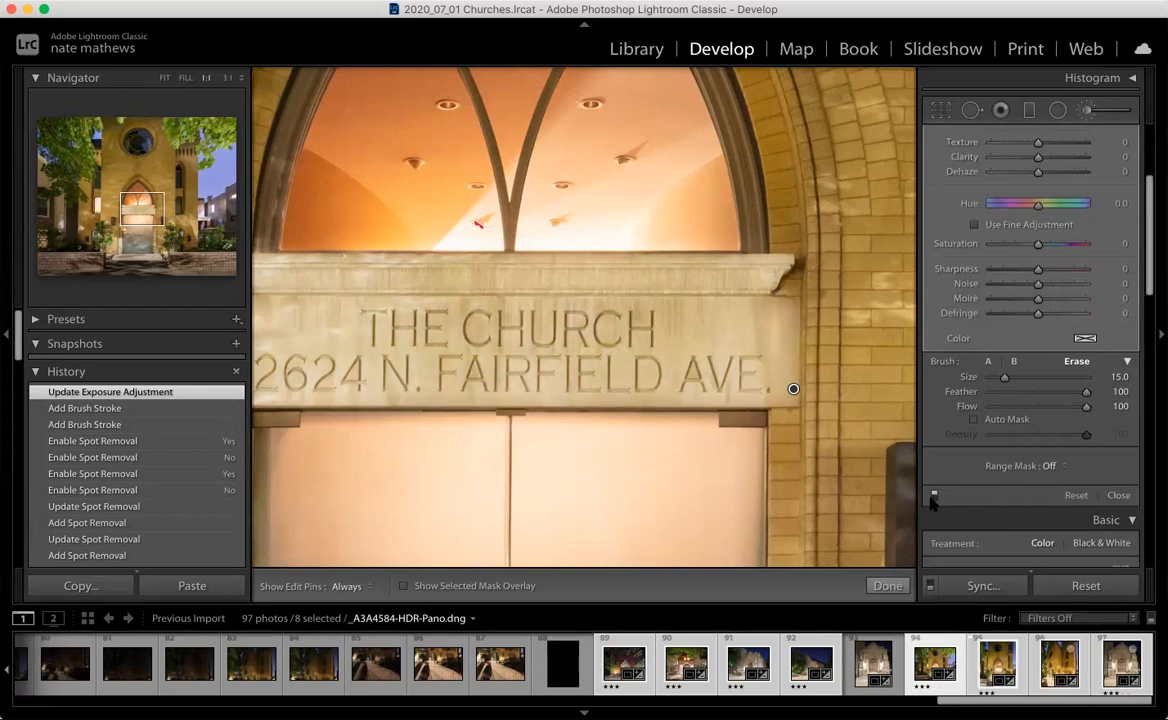
pyautogui.click(933, 495)
pyautogui.click(933, 495)
pyautogui.click(933, 495)
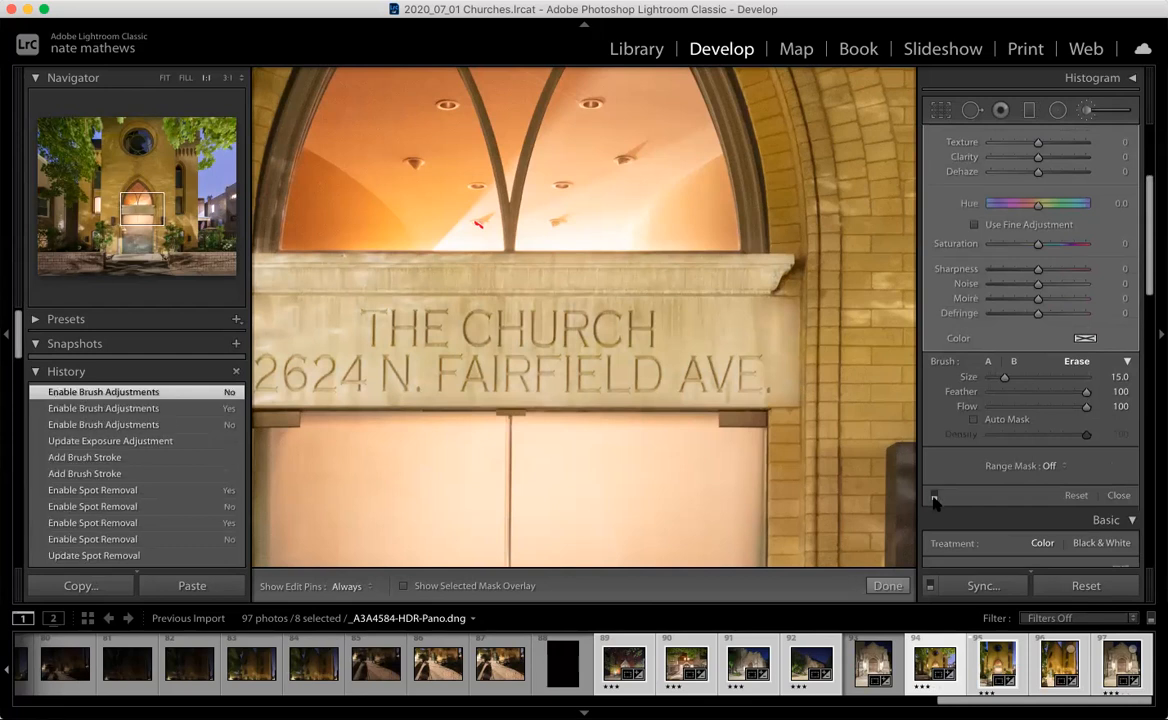
pyautogui.click(933, 495)
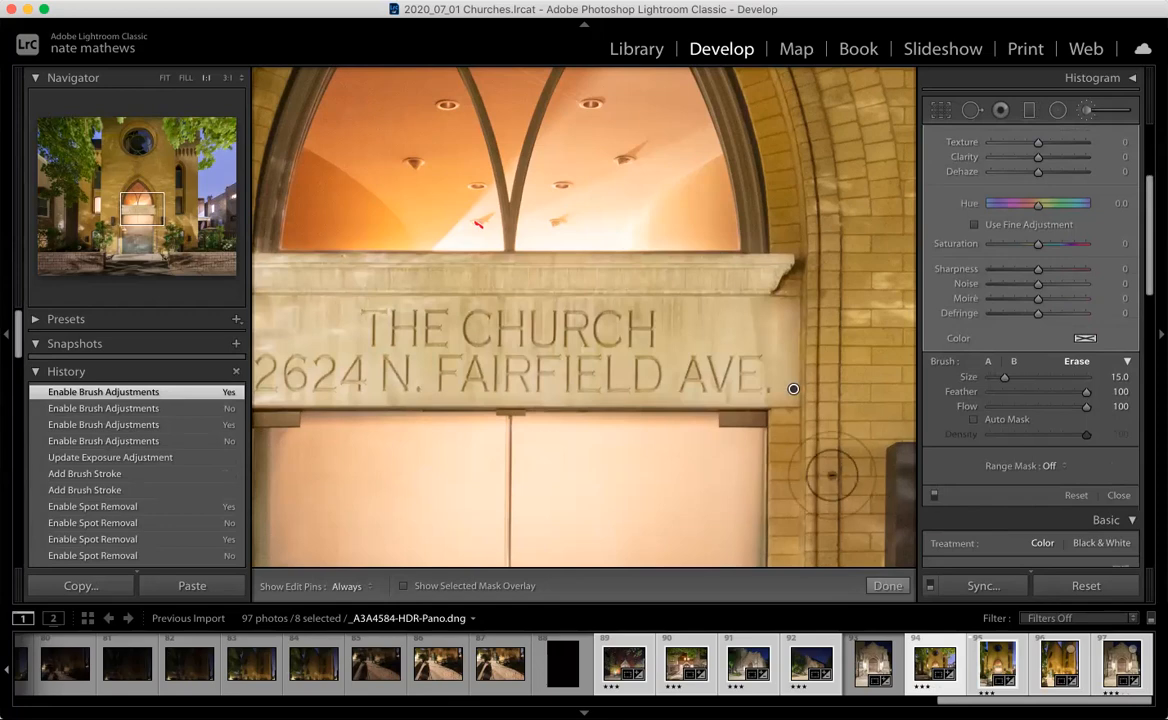
pyautogui.press('z')
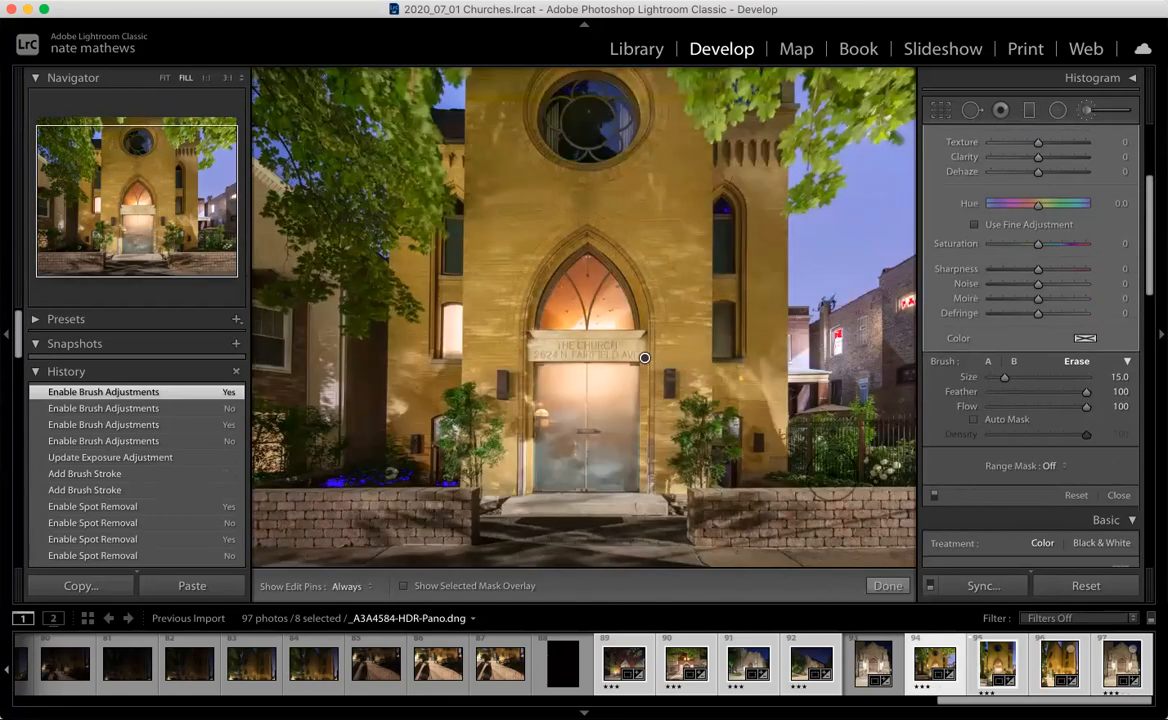
pyautogui.click(933, 495)
pyautogui.click(933, 495)
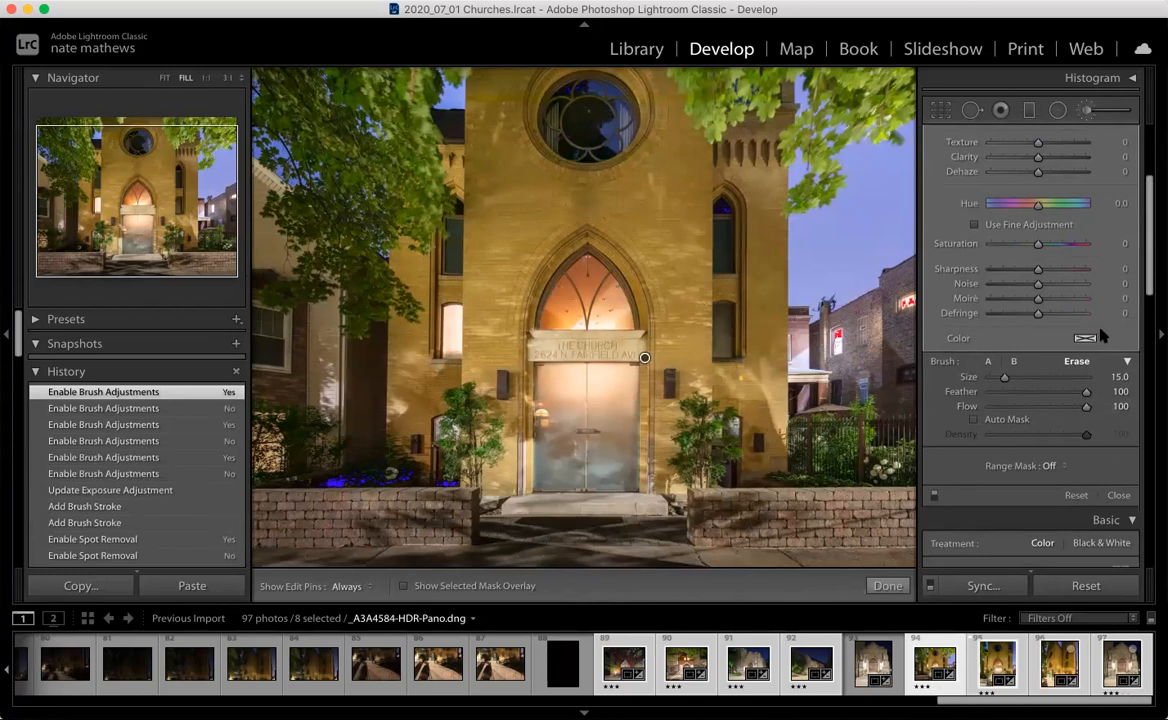
# Set the lintel brush adjustment's exposure to 0.36
pyautogui.scroll(5, 1148, 220)
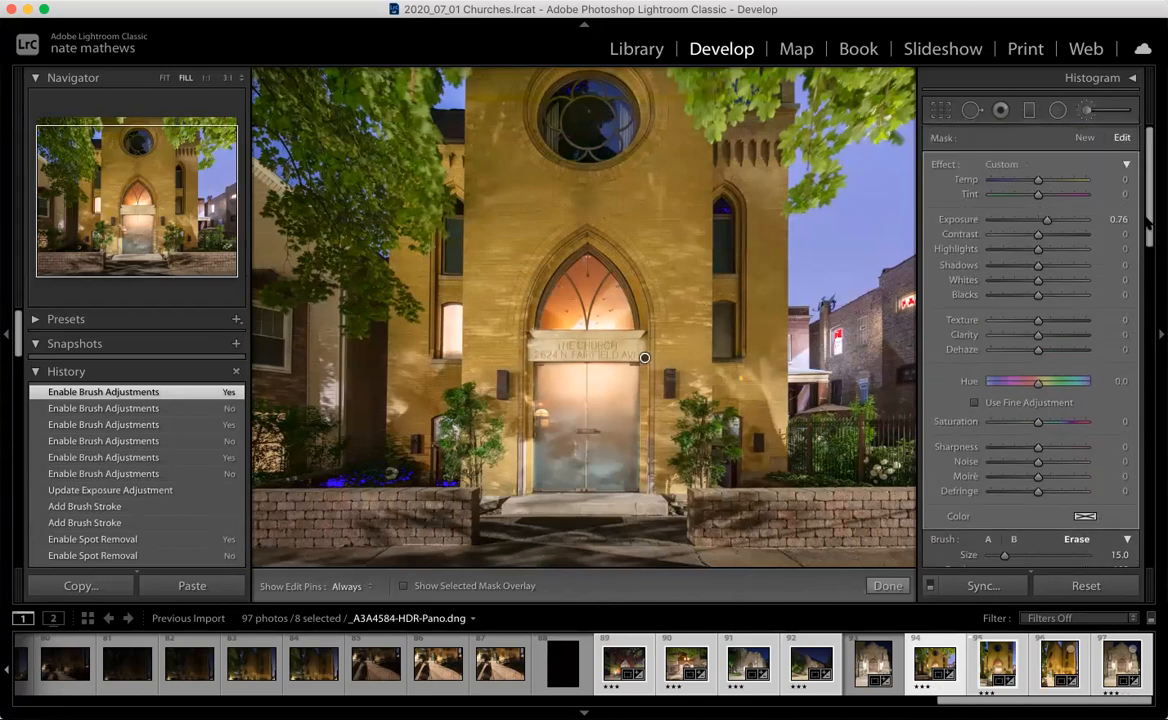
pyautogui.click(1118, 219)
pyautogui.write('0.36')
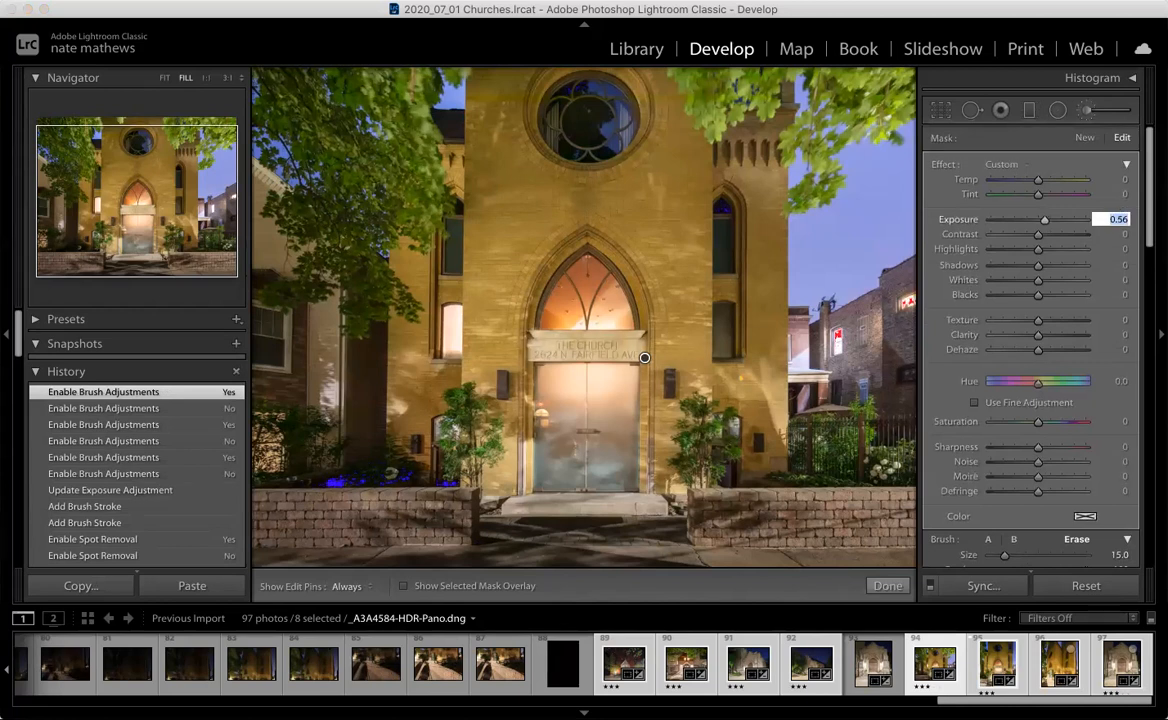
pyautogui.press('Return')
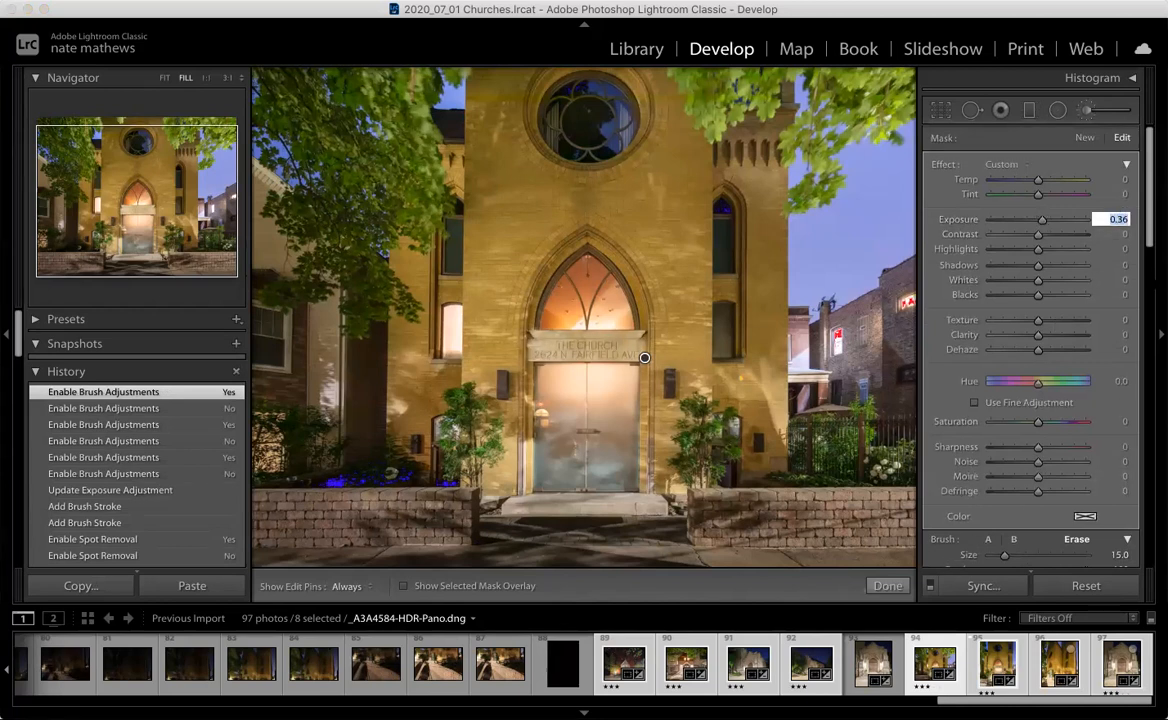
pyautogui.scroll(-1, 1090, 340)
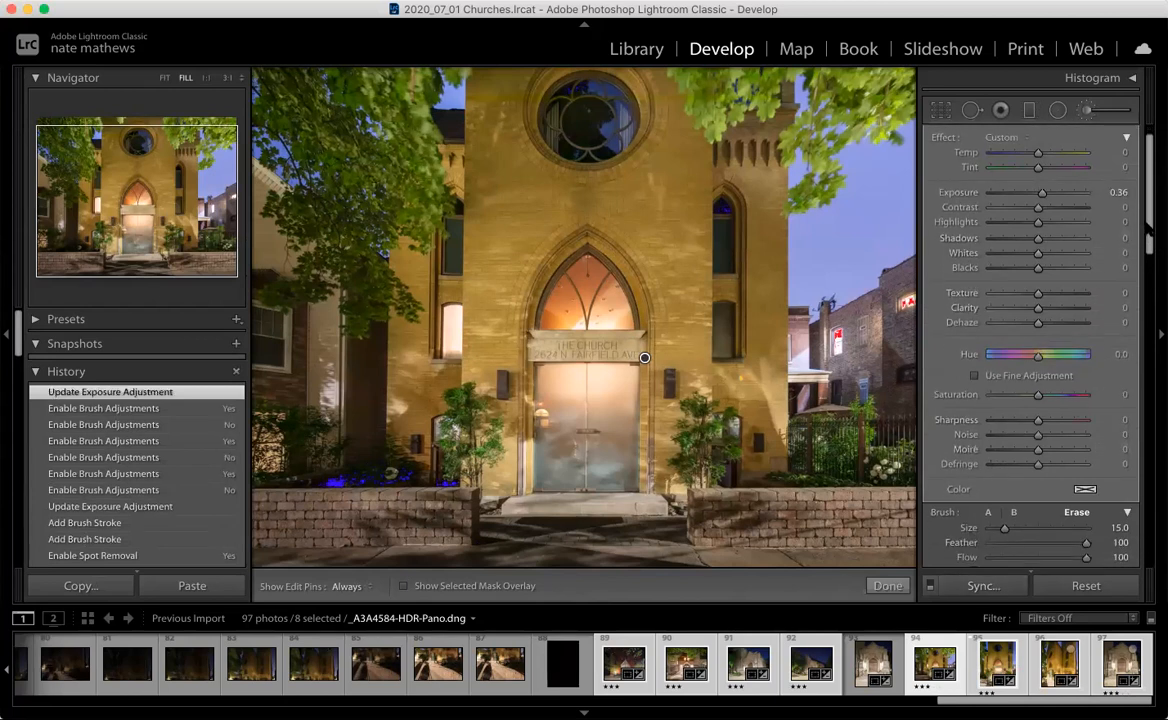
# Compare the facade with the brush adjustments off and on, leaving them enabled
pyautogui.scroll(-1, 1148, 226)
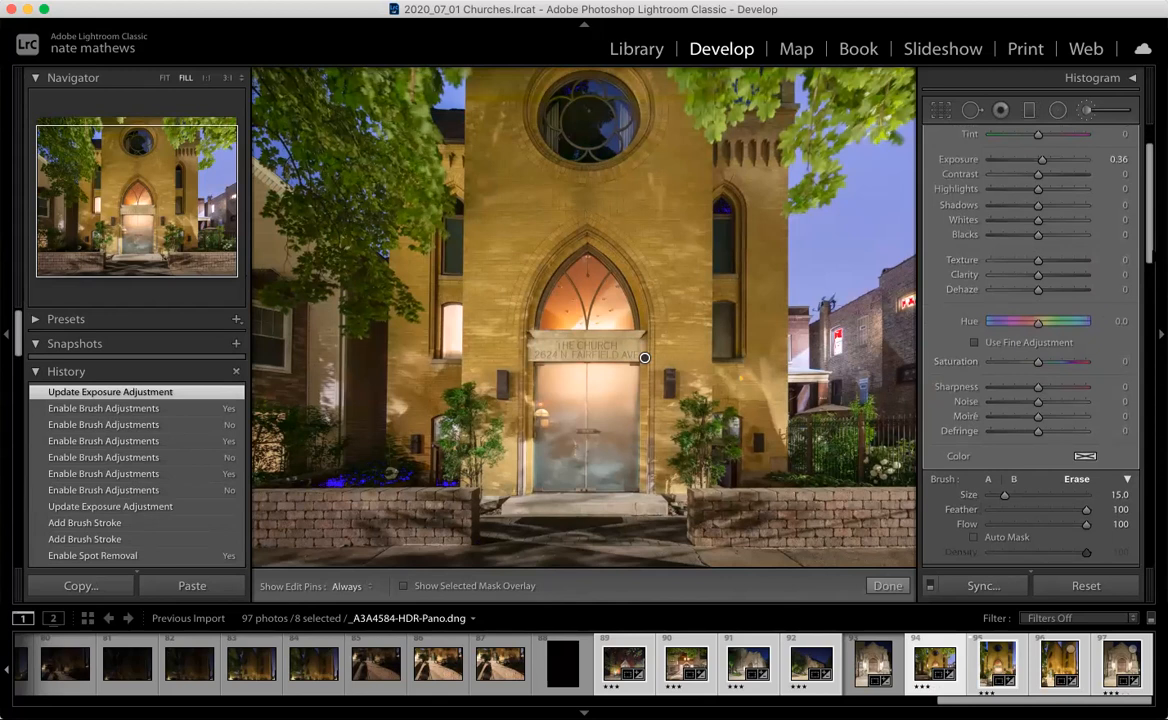
pyautogui.scroll(-2, 958, 562)
pyautogui.click(934, 545)
pyautogui.click(934, 545)
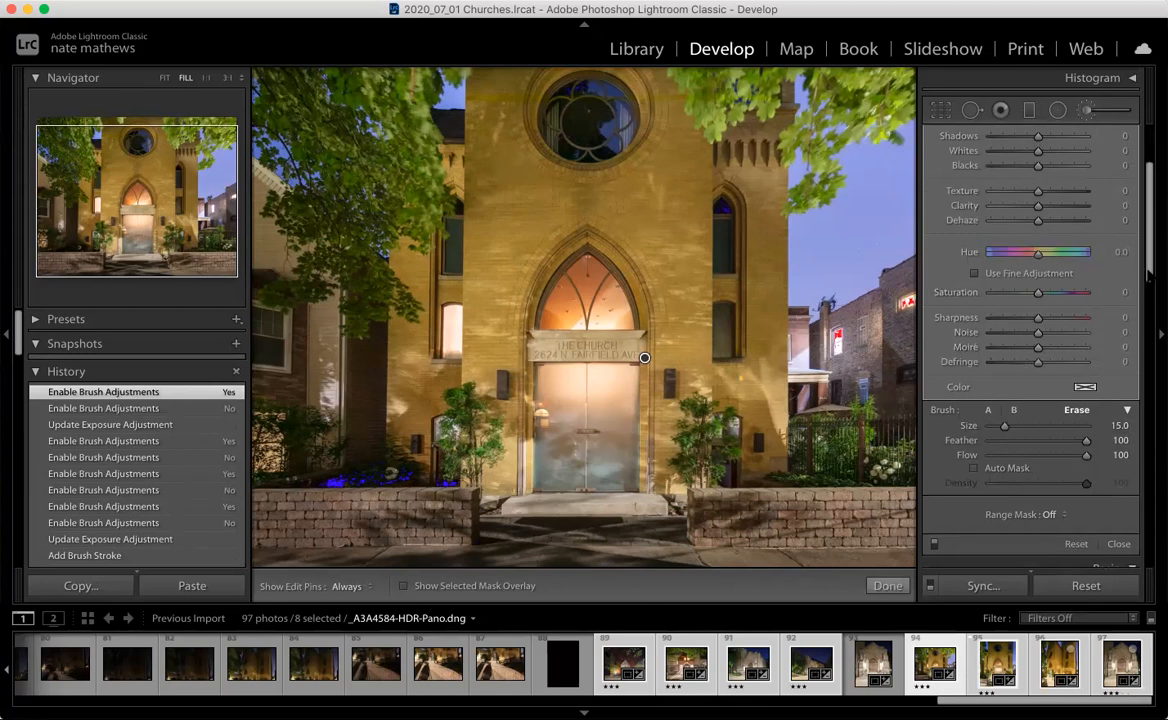
pyautogui.scroll(-3, 984, 319)
pyautogui.moveTo(1149, 281); pyautogui.dragTo(1149, 278)
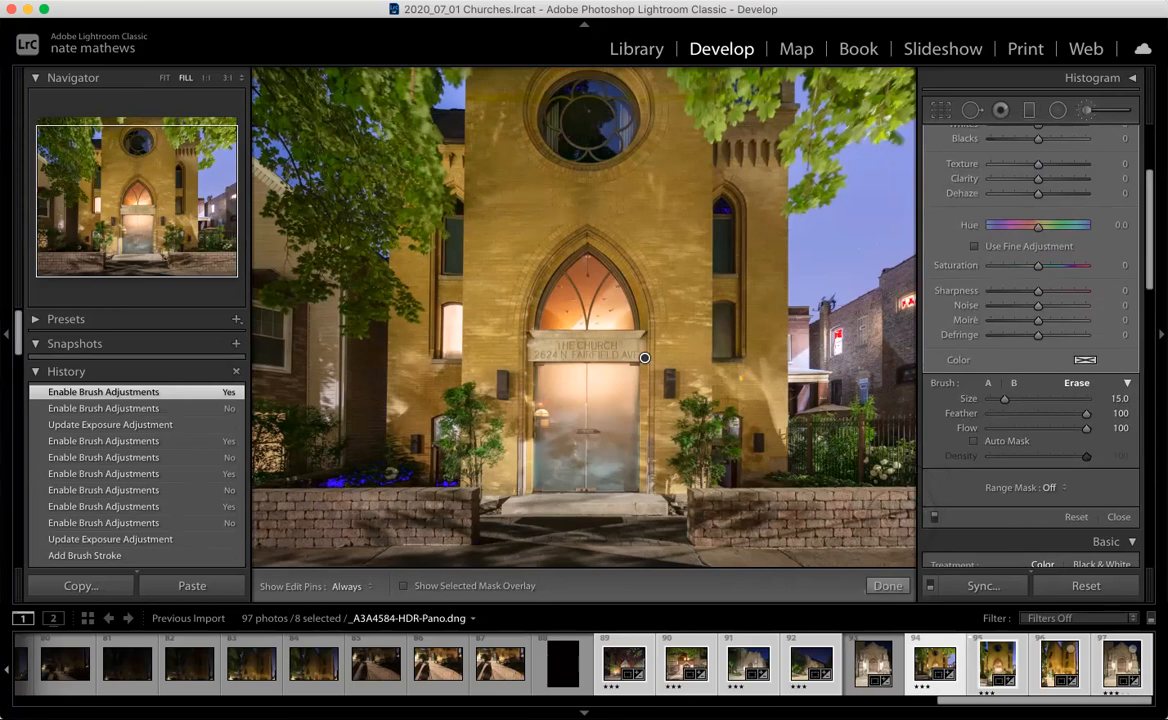
pyautogui.press('super+minus')
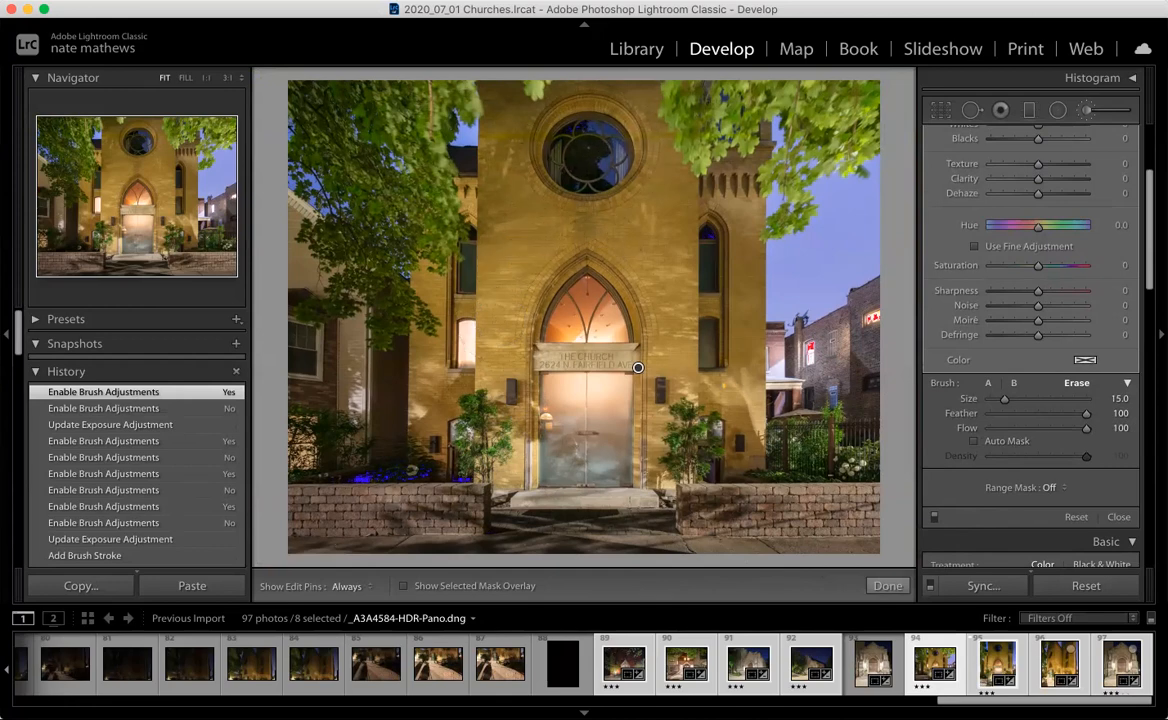
# Paint the bright brick wall between the left bush and the doors with a new Adjustment Brush at exposure -1.48 and size 29
pyautogui.press('z')
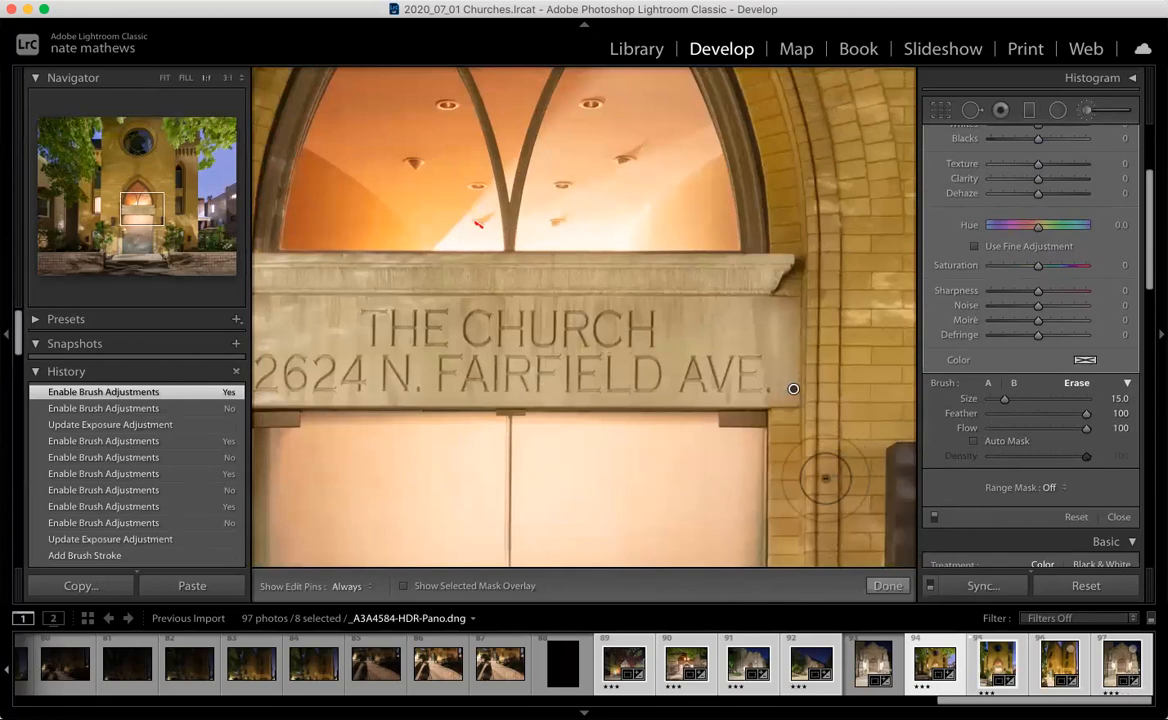
pyautogui.press('space')
pyautogui.moveTo(519, 495); pyautogui.dragTo(805, 239)
pyautogui.moveTo(657, 434)
pyautogui.mouseDown()
pyautogui.moveTo(798, 238)
pyautogui.moveTo(832, 86)
pyautogui.moveTo(798, 194)
pyautogui.mouseUp()
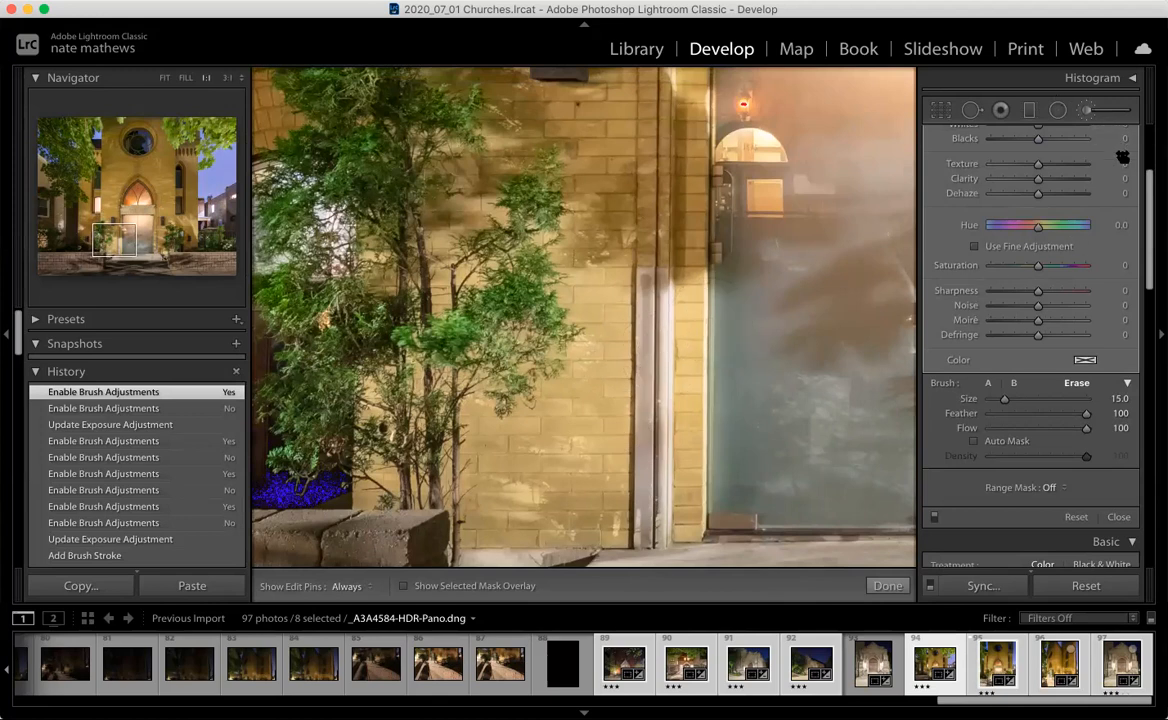
pyautogui.scroll(5, 1045, 178)
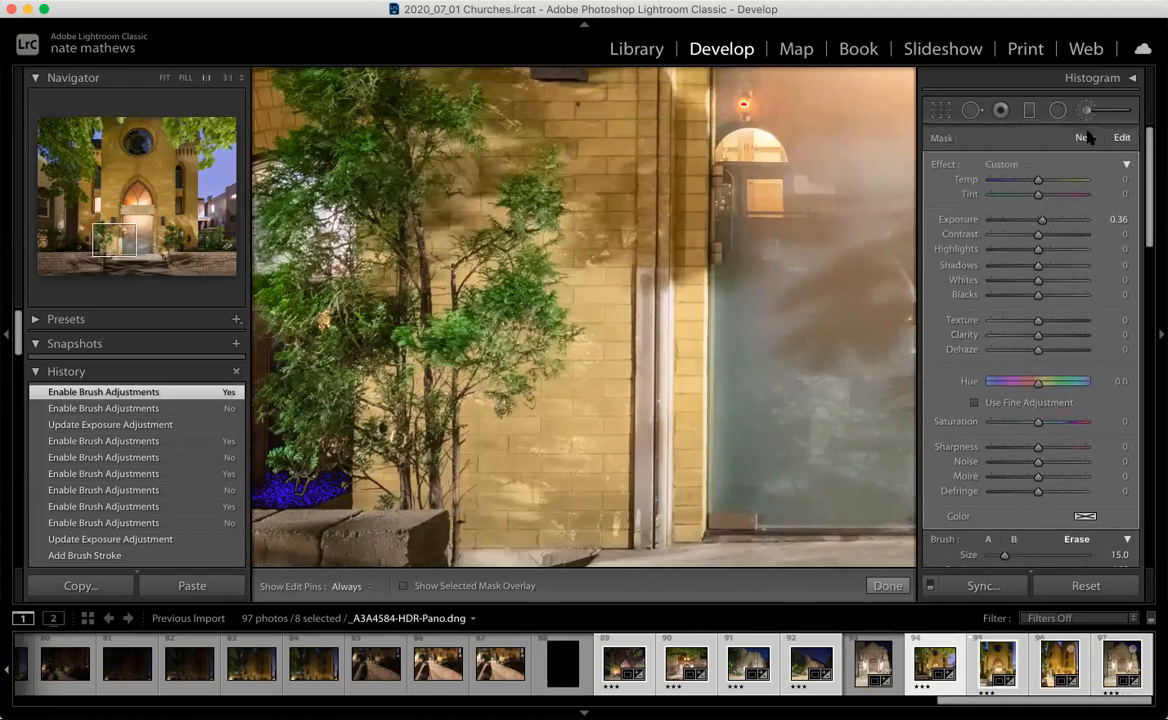
pyautogui.click(1088, 140)
pyautogui.moveTo(1057, 220); pyautogui.dragTo(1013, 222)
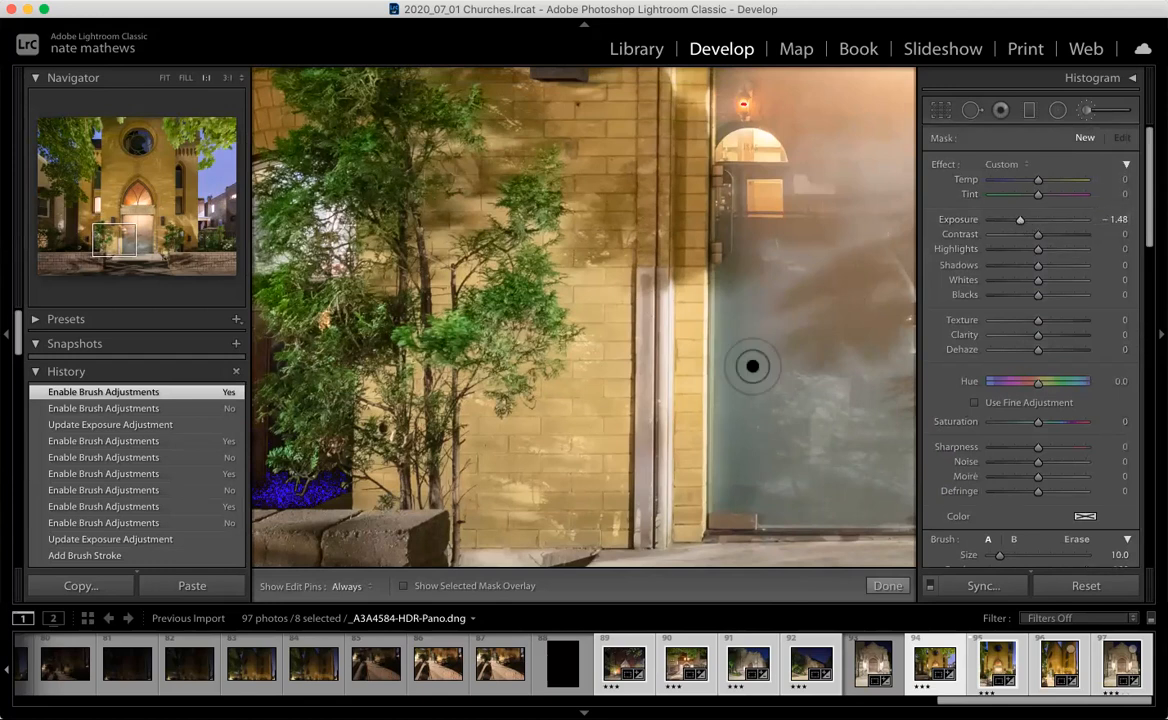
pyautogui.press(']')
pyautogui.press(']')
pyautogui.press(']')
pyautogui.press(']')
pyautogui.press(']')
pyautogui.press(']')
pyautogui.press(']')
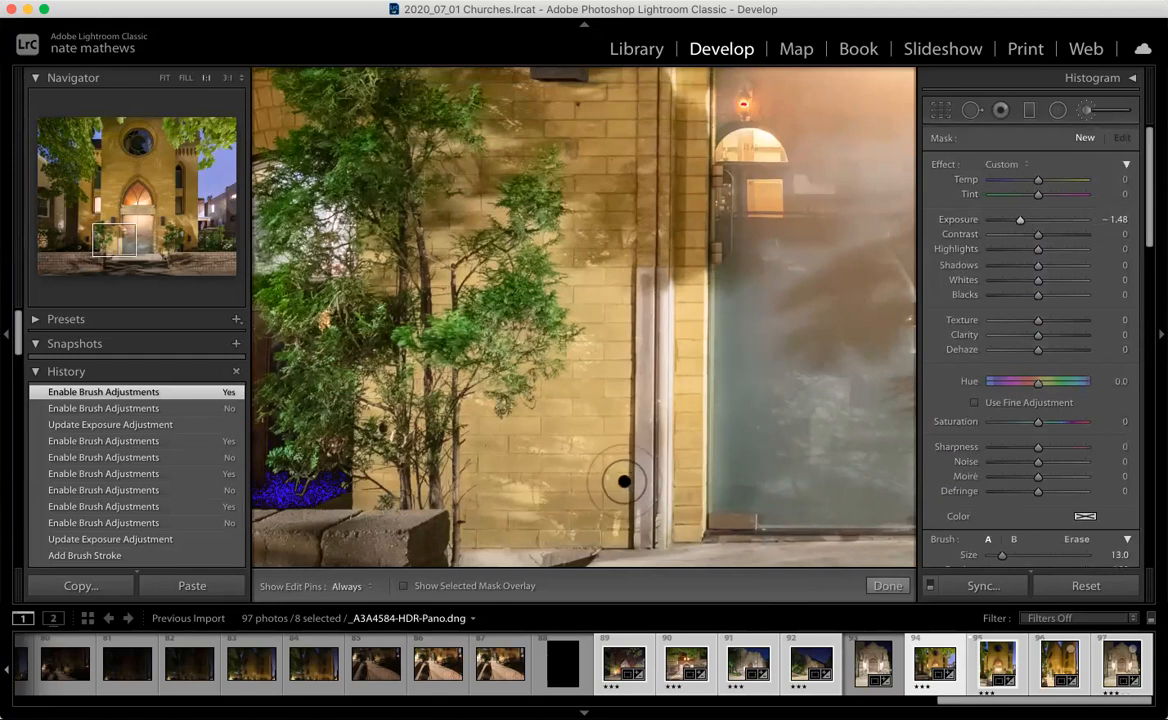
pyautogui.press(']')
pyautogui.press(']')
pyautogui.press(']')
pyautogui.press(']')
pyautogui.press(']')
pyautogui.press(']')
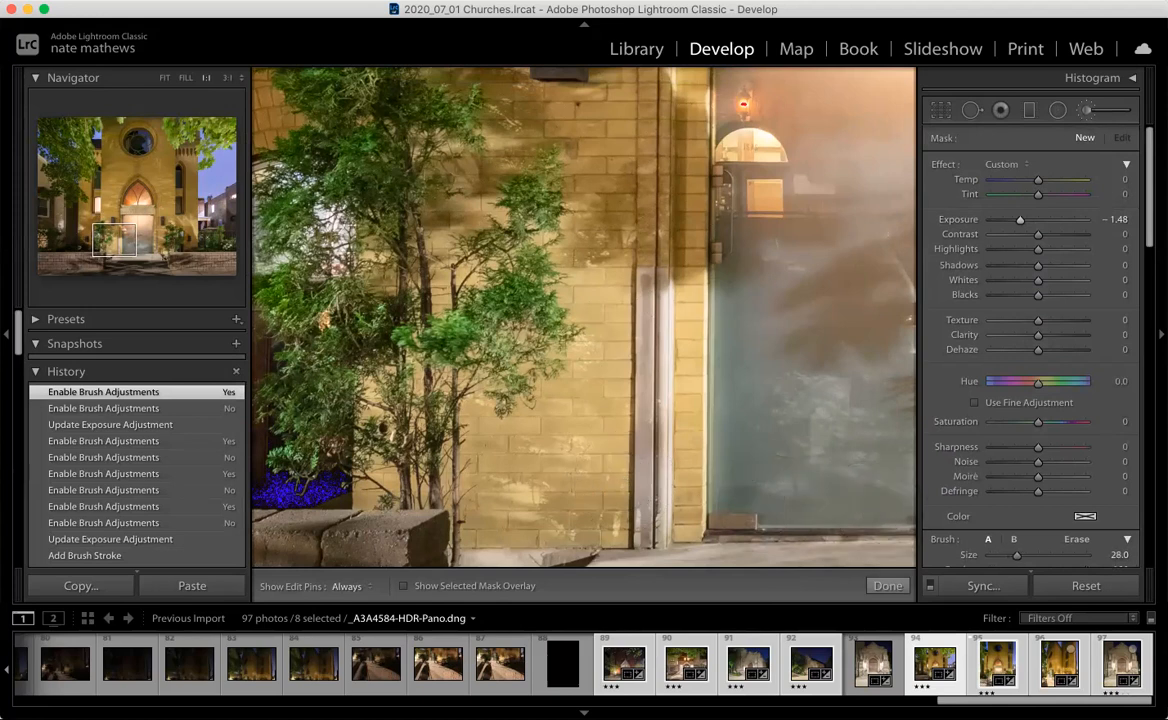
pyautogui.moveTo(634, 490)
pyautogui.mouseDown()
pyautogui.moveTo(628, 336)
pyautogui.moveTo(650, 325)
pyautogui.moveTo(532, 325)
pyautogui.moveTo(505, 405)
pyautogui.moveTo(472, 450)
pyautogui.moveTo(405, 420)
pyautogui.moveTo(460, 340)
pyautogui.moveTo(440, 270)
pyautogui.moveTo(345, 430)
pyautogui.mouseUp()
pyautogui.moveTo(640, 480); pyautogui.dragTo(643, 487)
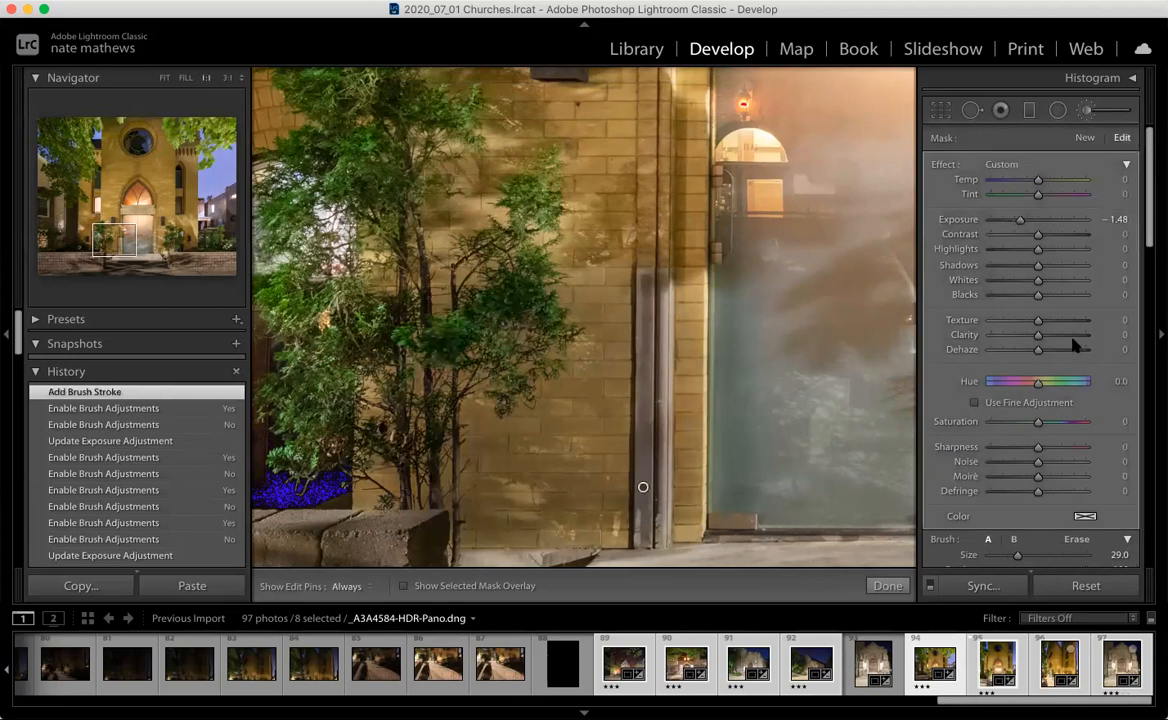
# Set the brick wall brush adjustment's exposure to -0.90 and compare the whole photo with brush adjustments off and on
pyautogui.moveTo(1020, 219); pyautogui.dragTo(1029, 224)
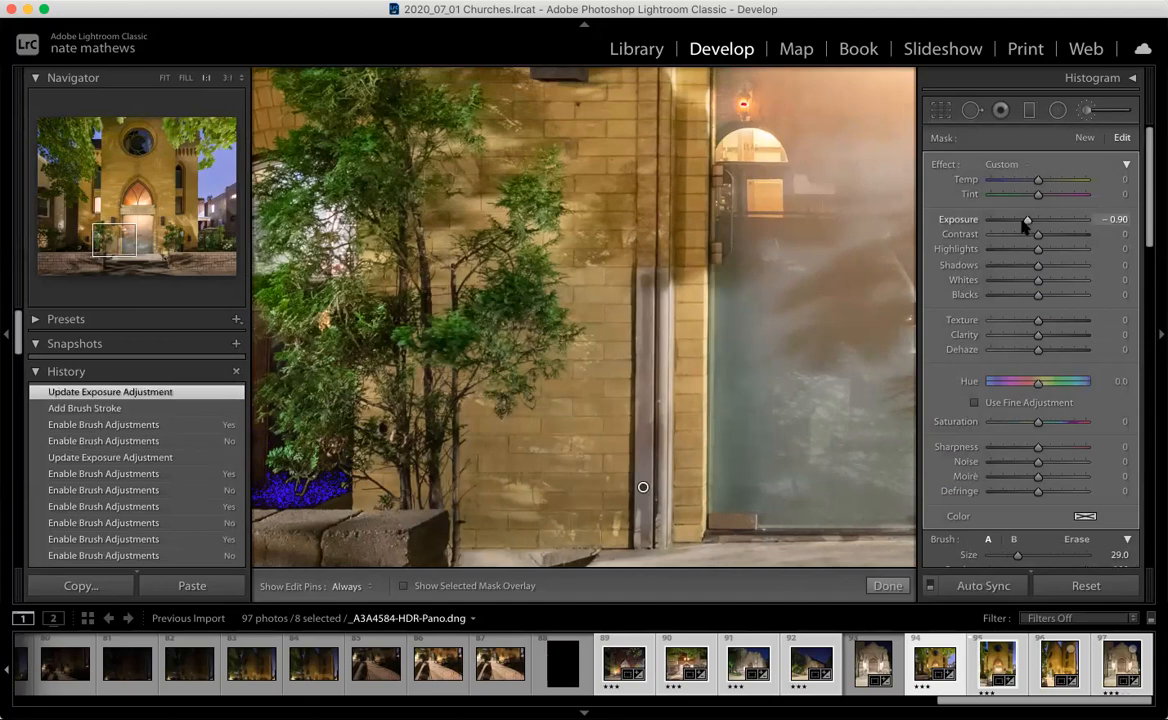
pyautogui.press('super+minus')
pyautogui.press('super+minus')
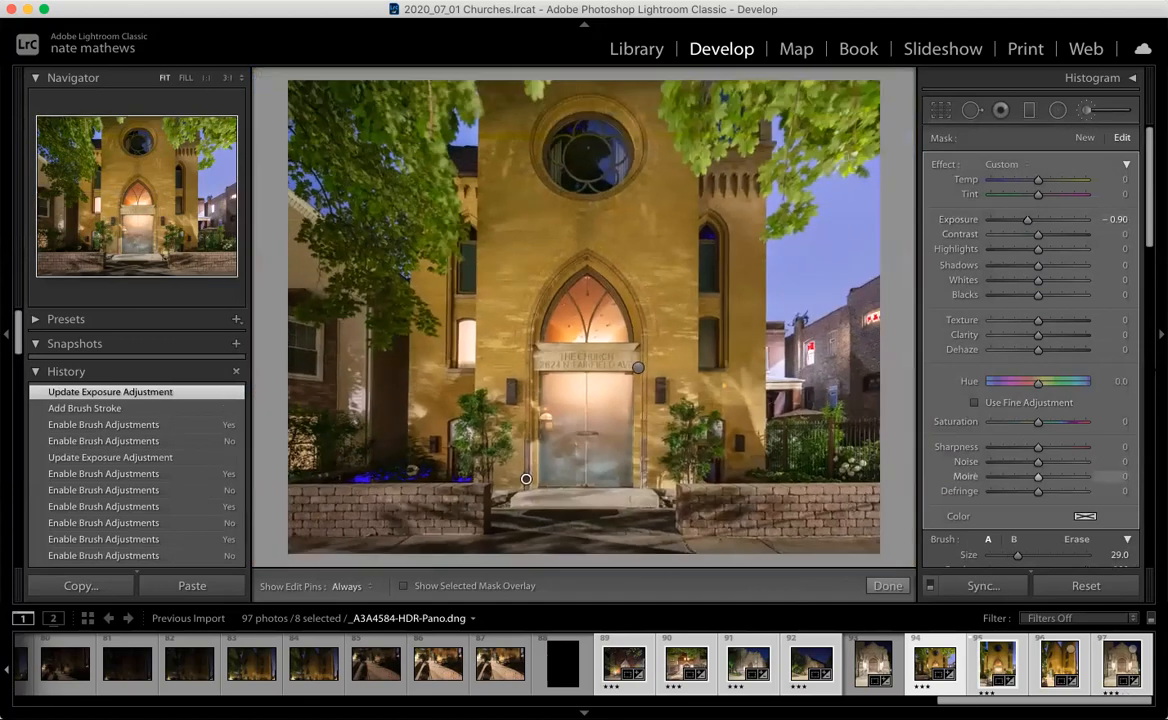
pyautogui.scroll(-3, 1030, 440)
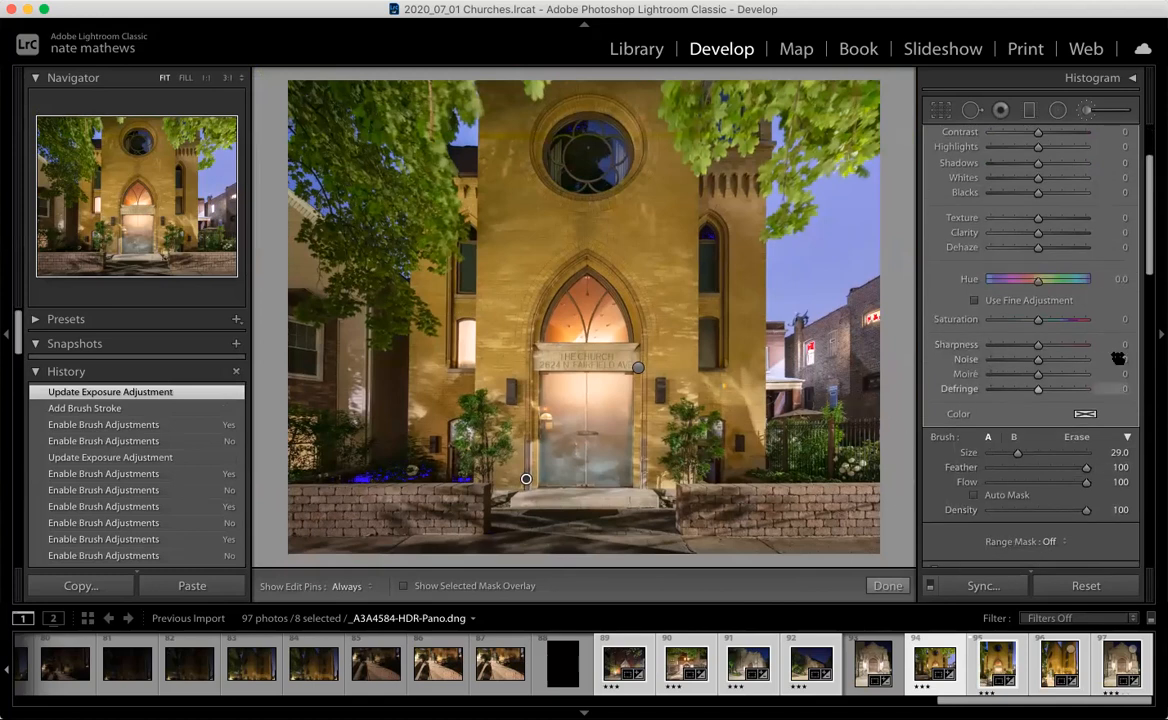
pyautogui.scroll(-3, 1030, 440)
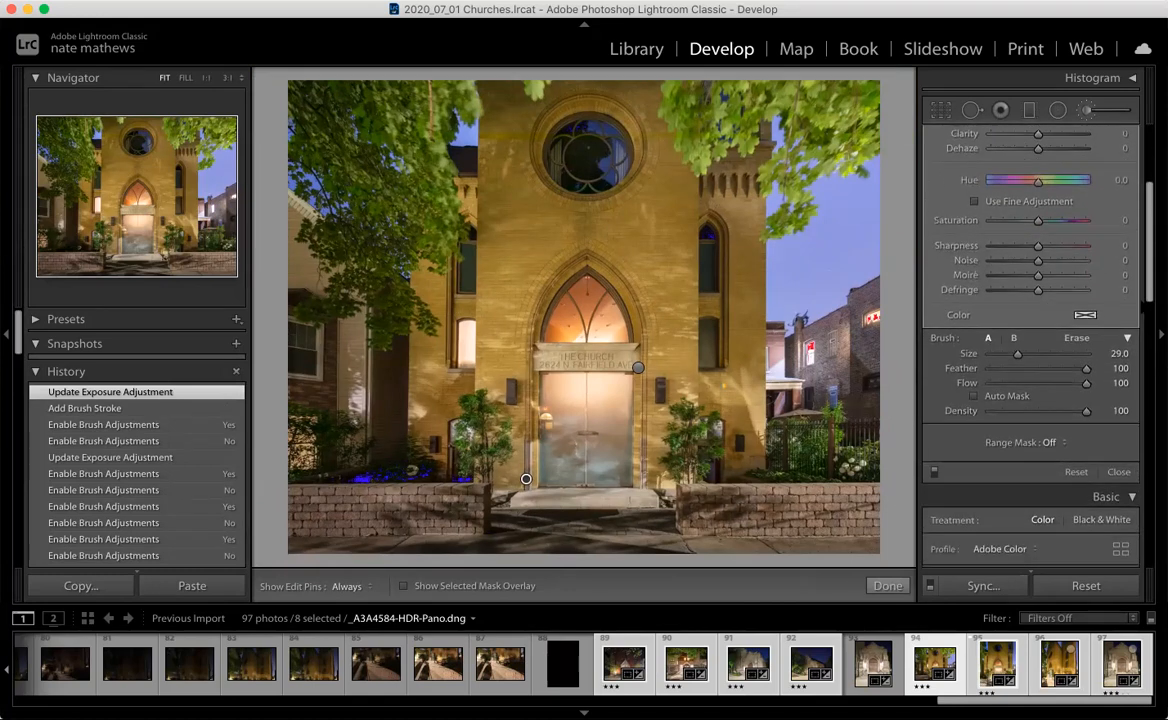
pyautogui.click(934, 474)
pyautogui.click(934, 473)
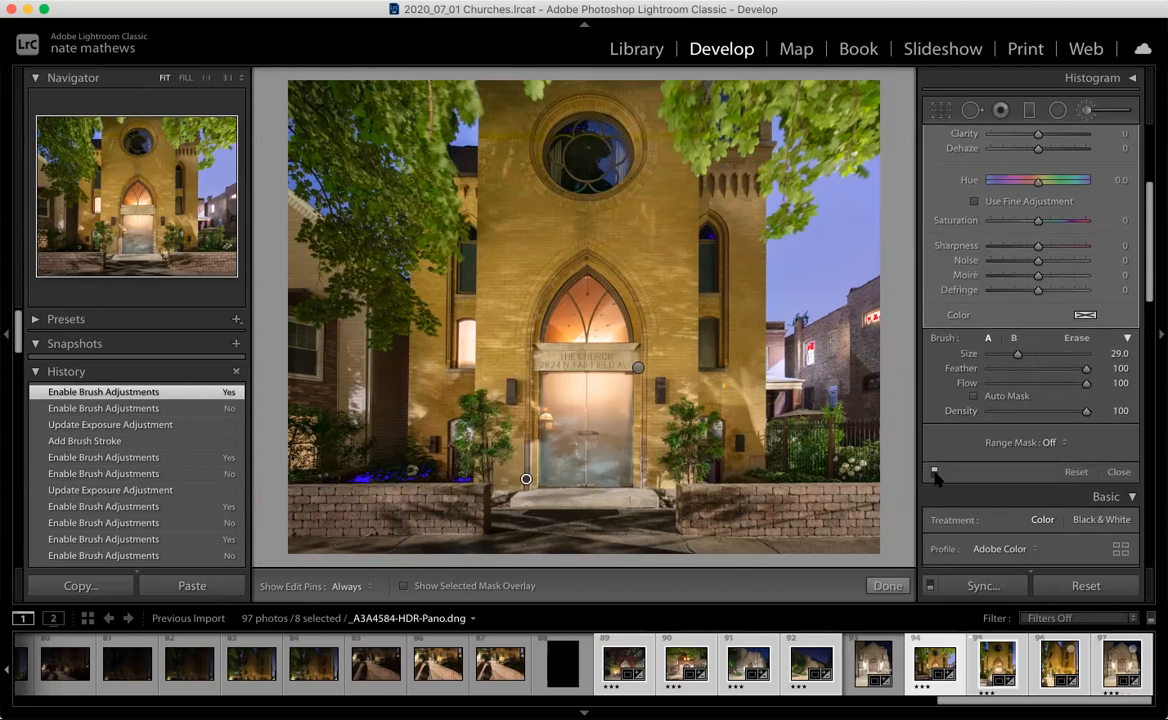
pyautogui.click(934, 473)
pyautogui.click(934, 473)
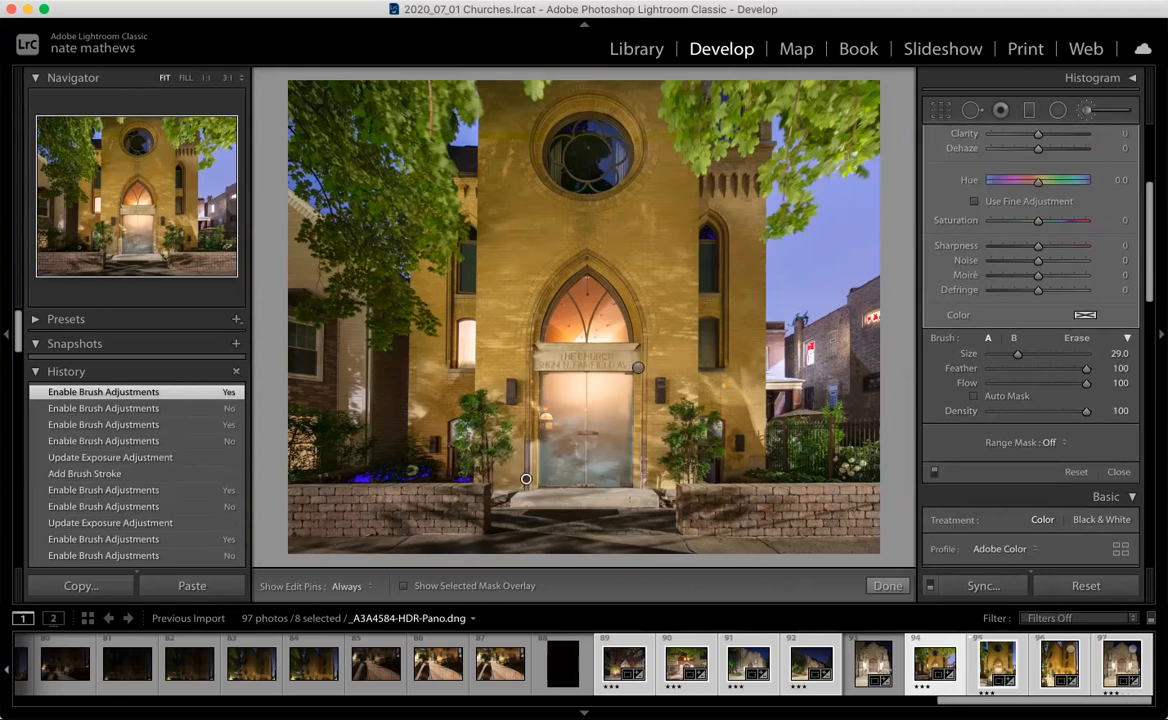
# Paint across the upper part of the round window with a new Adjustment Brush at exposure -1.48 and size 29
pyautogui.press('super+=')
pyautogui.press('super+=')
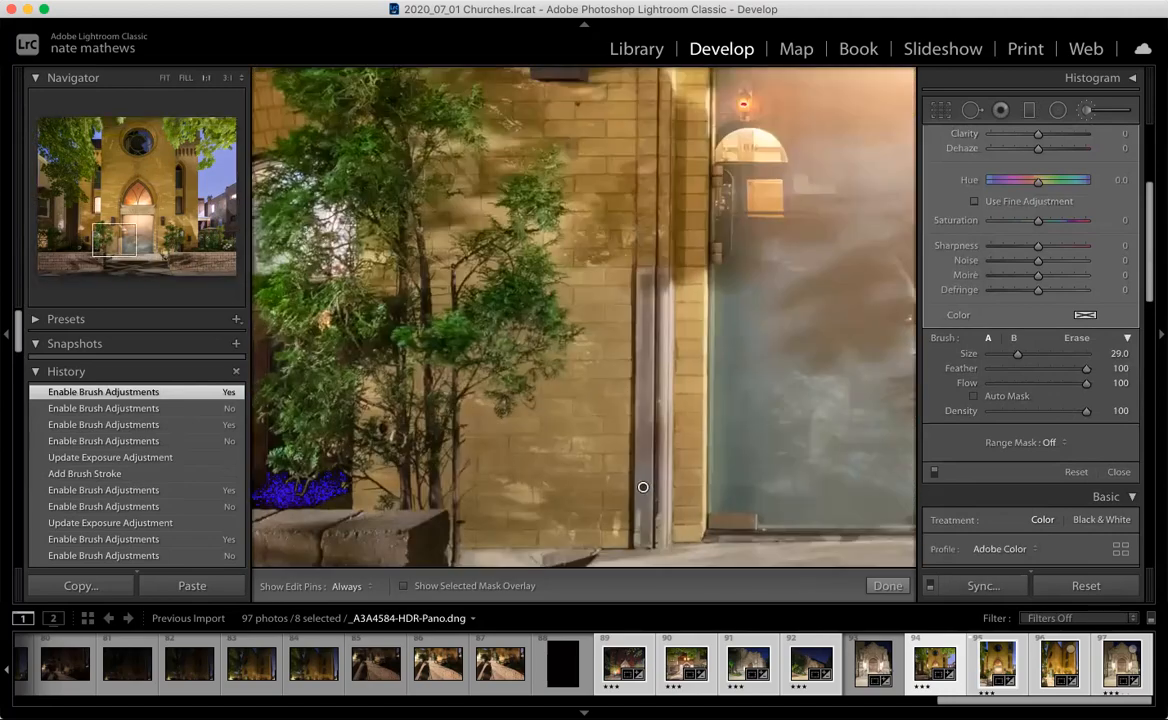
pyautogui.moveTo(700, 271); pyautogui.dragTo(566, 556)
pyautogui.moveTo(672, 256); pyautogui.dragTo(604, 535)
pyautogui.moveTo(717, 276); pyautogui.dragTo(628, 480)
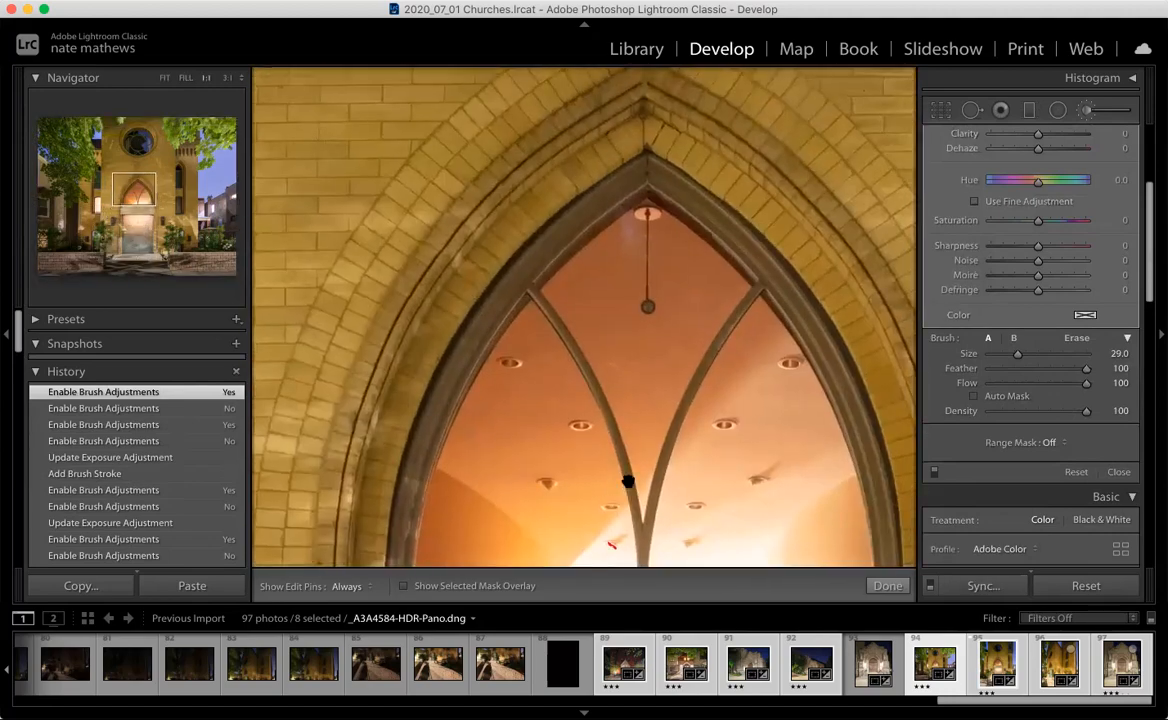
pyautogui.moveTo(706, 236); pyautogui.dragTo(718, 454)
pyautogui.moveTo(668, 150); pyautogui.dragTo(690, 460)
pyautogui.moveTo(690, 280); pyautogui.dragTo(670, 514)
pyautogui.moveTo(700, 240); pyautogui.dragTo(631, 326)
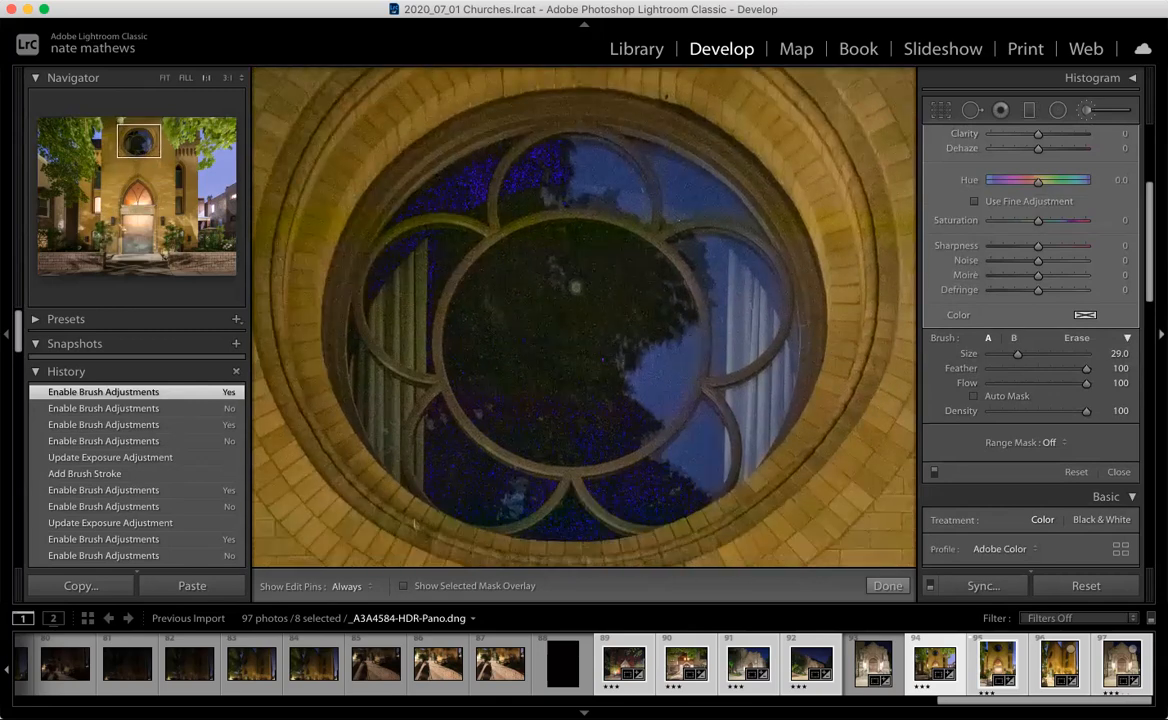
pyautogui.scroll(5, 1082, 300)
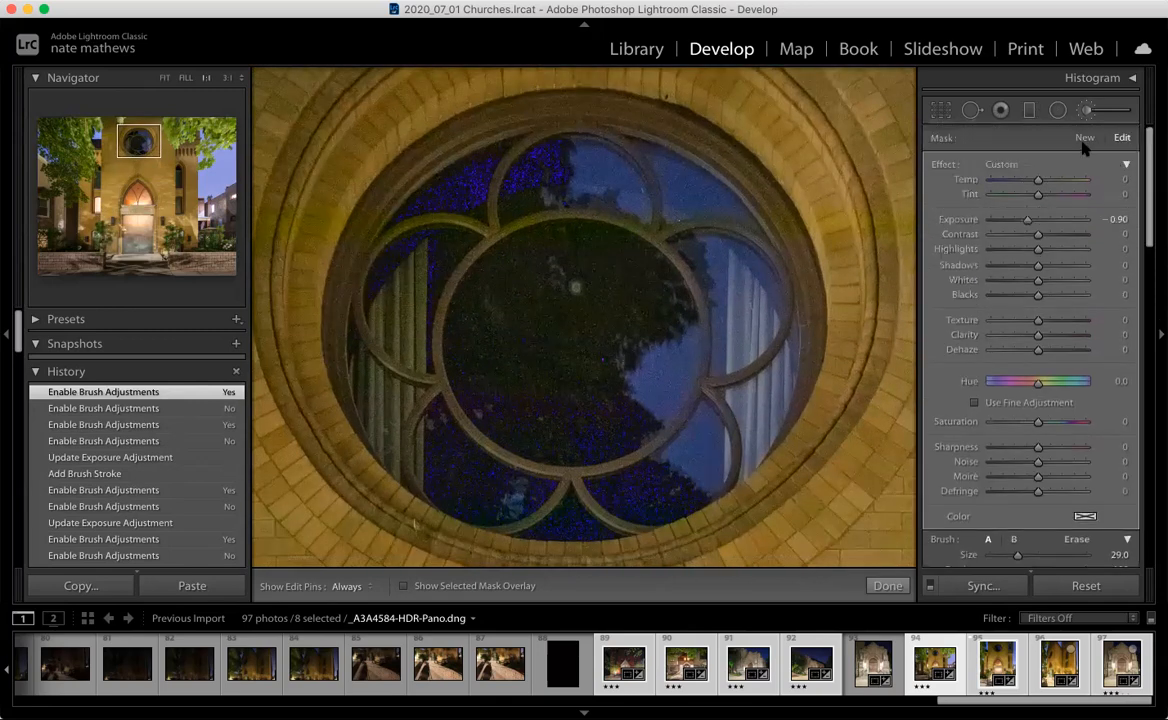
pyautogui.moveTo(580, 224)
pyautogui.mouseDown()
pyautogui.moveTo(516, 178)
pyautogui.moveTo(462, 182)
pyautogui.moveTo(468, 215)
pyautogui.mouseUp()
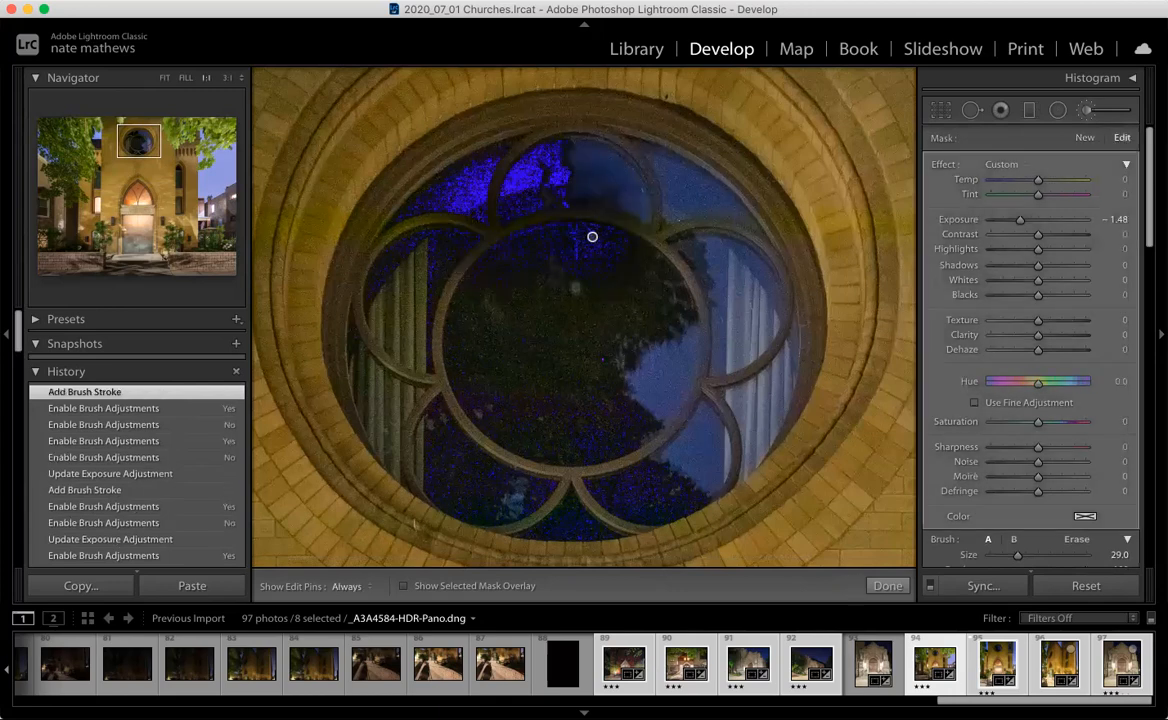
# Paint over the rest of the round window with its brush adjustment at exposure 1.83, and reduce that exposure to 0.69
pyautogui.click(1048, 220)
pyautogui.moveTo(1048, 224); pyautogui.dragTo(1060, 220)
pyautogui.moveTo(460, 210)
pyautogui.mouseDown()
pyautogui.moveTo(350, 260)
pyautogui.moveTo(330, 360)
pyautogui.moveTo(380, 440)
pyautogui.moveTo(480, 480)
pyautogui.moveTo(565, 475)
pyautogui.moveTo(630, 430)
pyautogui.moveTo(735, 280)
pyautogui.moveTo(700, 210)
pyautogui.moveTo(620, 130)
pyautogui.moveTo(560, 115)
pyautogui.moveTo(436, 115)
pyautogui.moveTo(330, 220)
pyautogui.moveTo(290, 390)
pyautogui.moveTo(340, 440)
pyautogui.moveTo(500, 490)
pyautogui.moveTo(520, 340)
pyautogui.moveTo(450, 300)
pyautogui.moveTo(590, 240)
pyautogui.moveTo(475, 265)
pyautogui.moveTo(620, 200)
pyautogui.moveTo(760, 430)
pyautogui.moveTo(815, 410)
pyautogui.moveTo(805, 215)
pyautogui.moveTo(690, 120)
pyautogui.mouseUp()
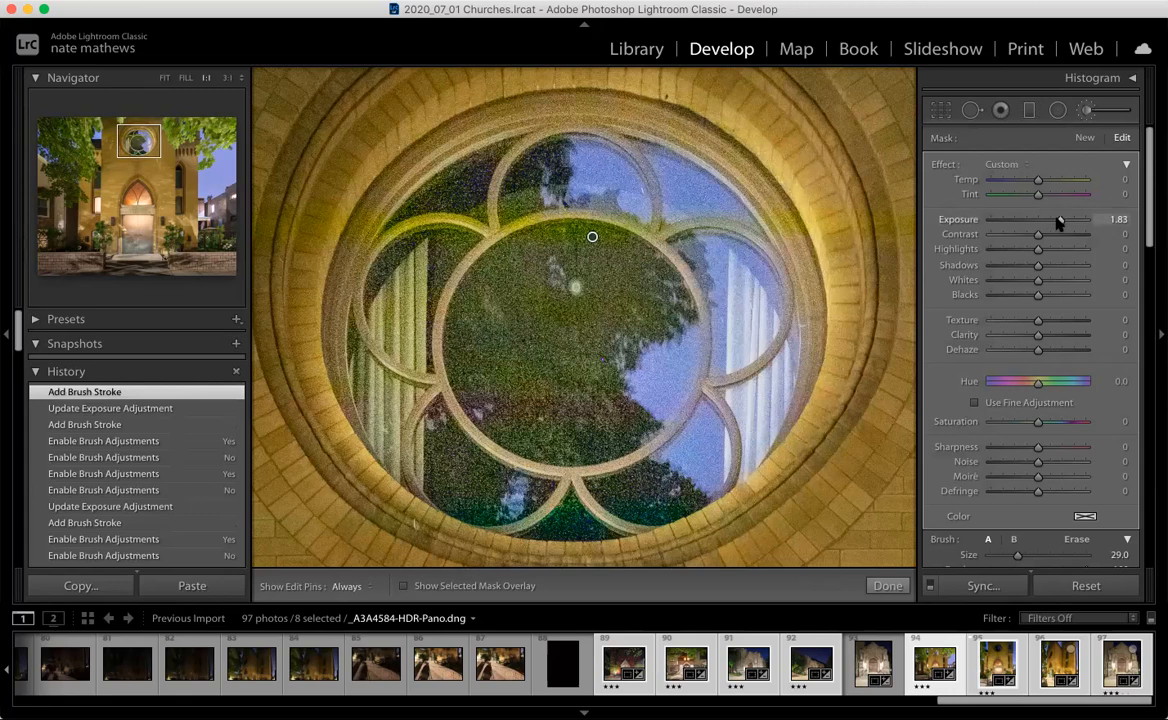
pyautogui.moveTo(1056, 222); pyautogui.dragTo(1046, 228)
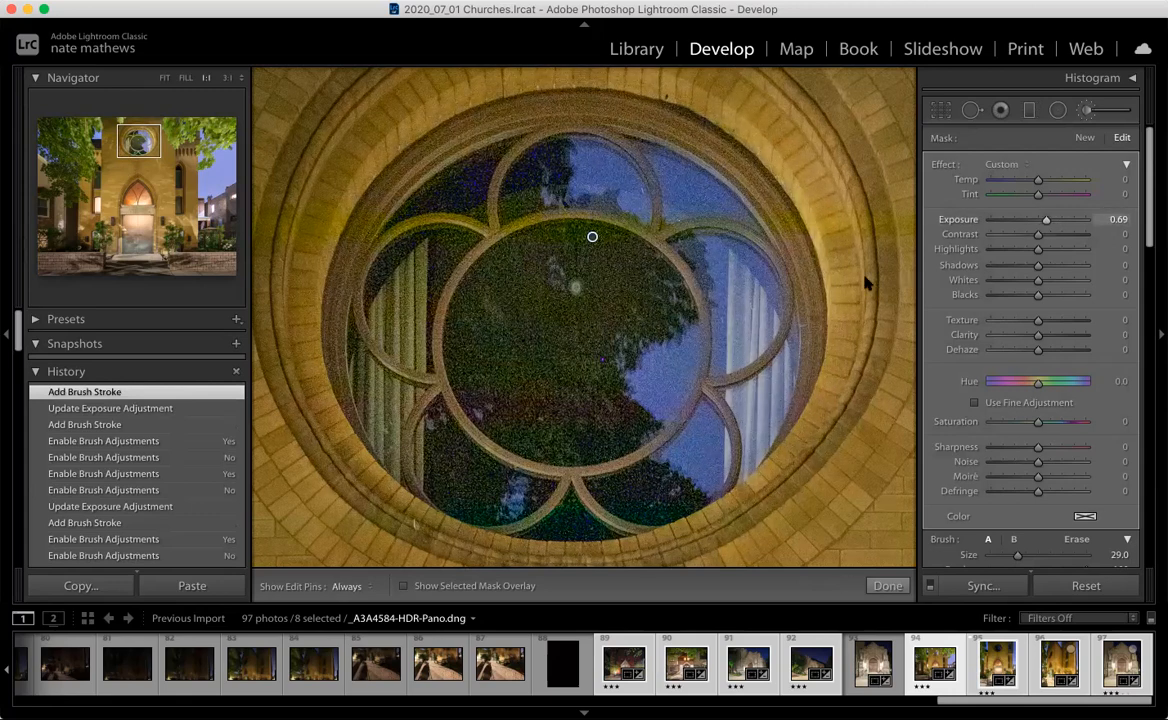
# Show the histogram and compare the whole photo with all brush adjustments off and on, leaving them enabled
pyautogui.press('super+0')
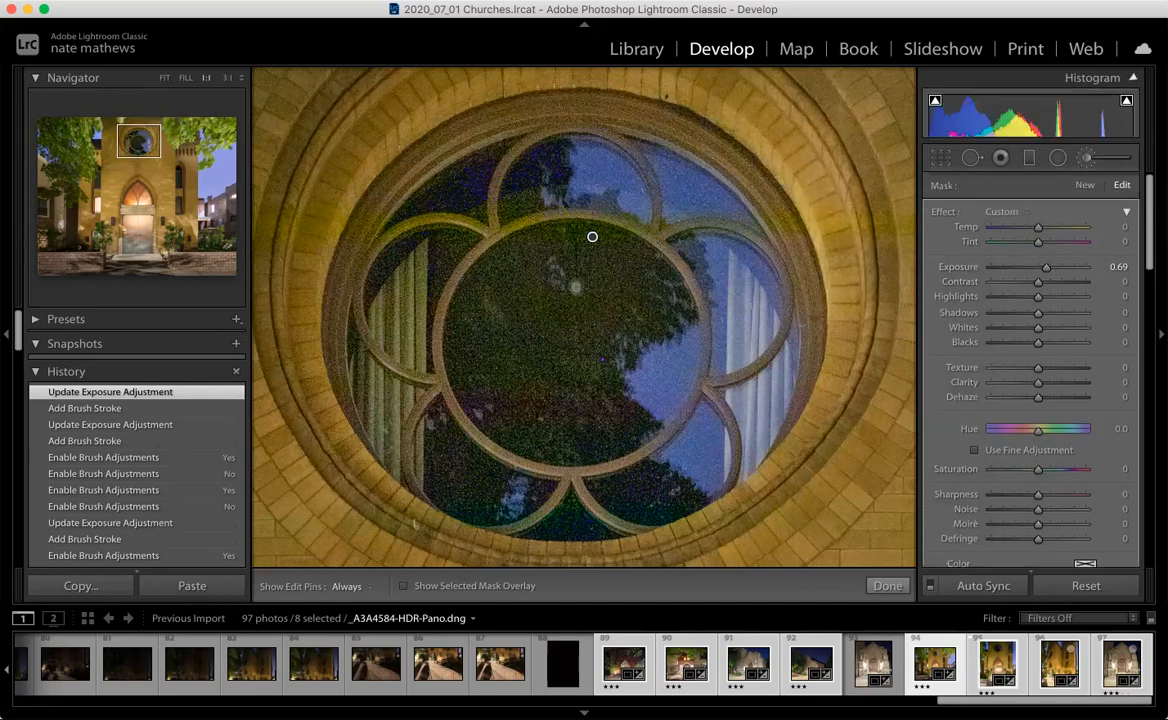
pyautogui.press('super+minus')
pyautogui.press('super+minus')
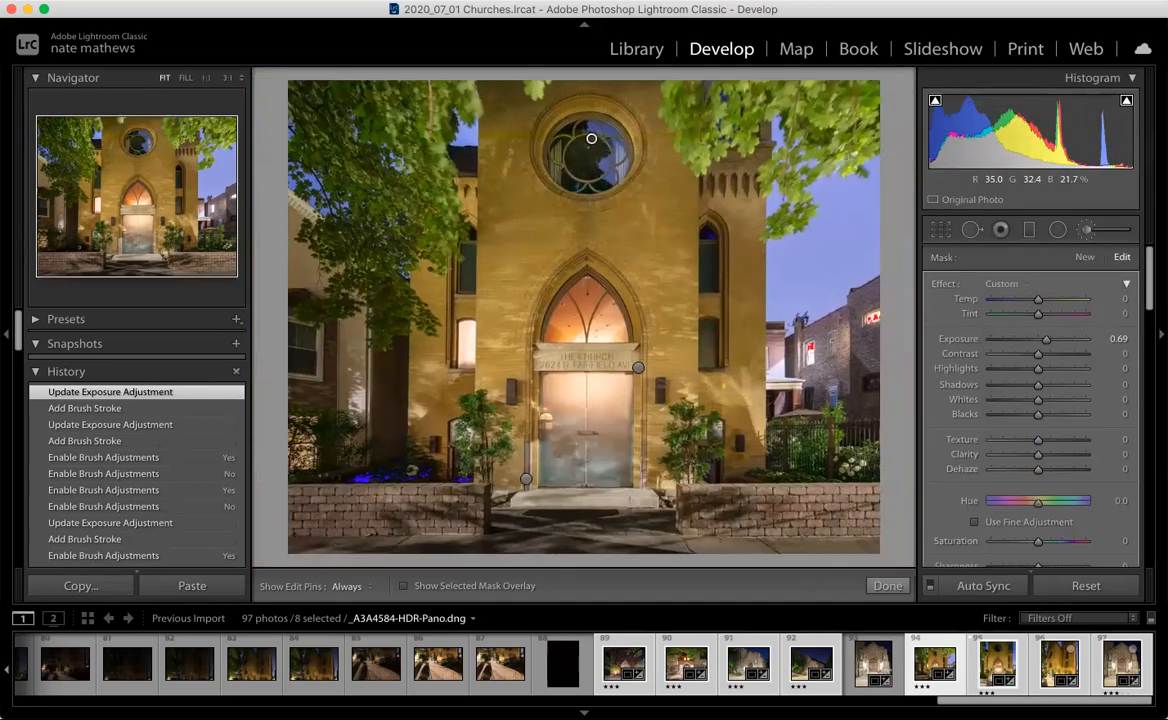
pyautogui.scroll(-6, 938, 427)
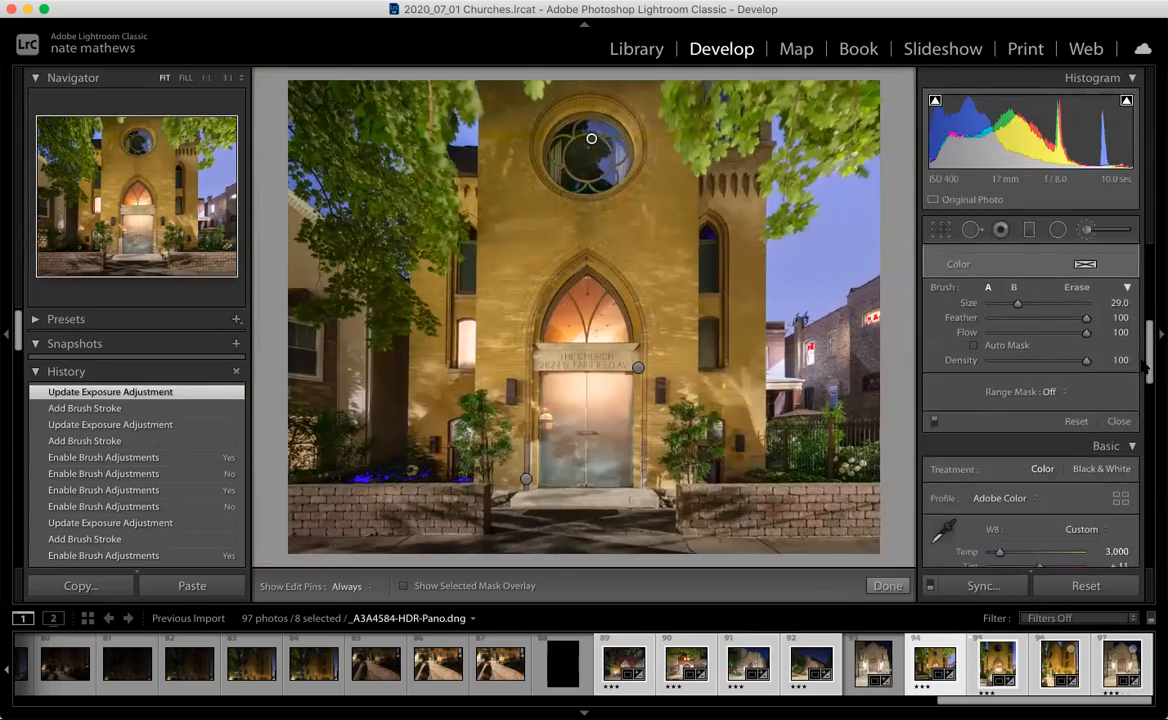
pyautogui.click(935, 422)
pyautogui.click(935, 422)
pyautogui.click(935, 422)
pyautogui.click(935, 422)
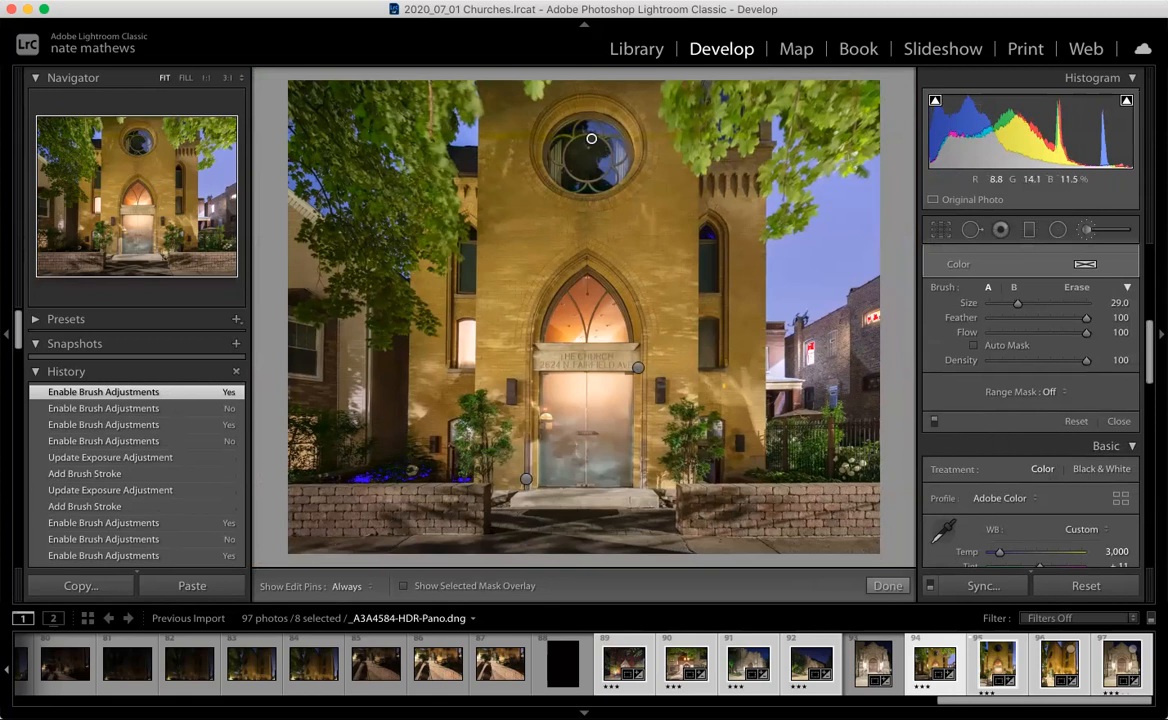
pyautogui.click(934, 421)
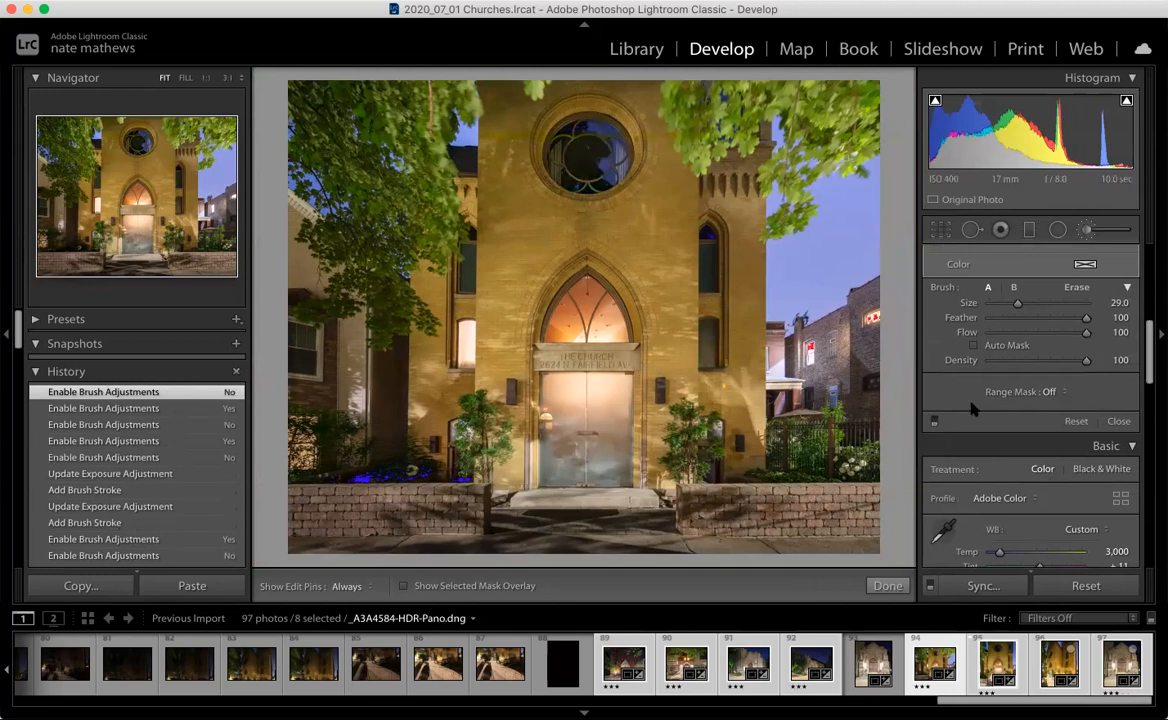
pyautogui.click(934, 421)
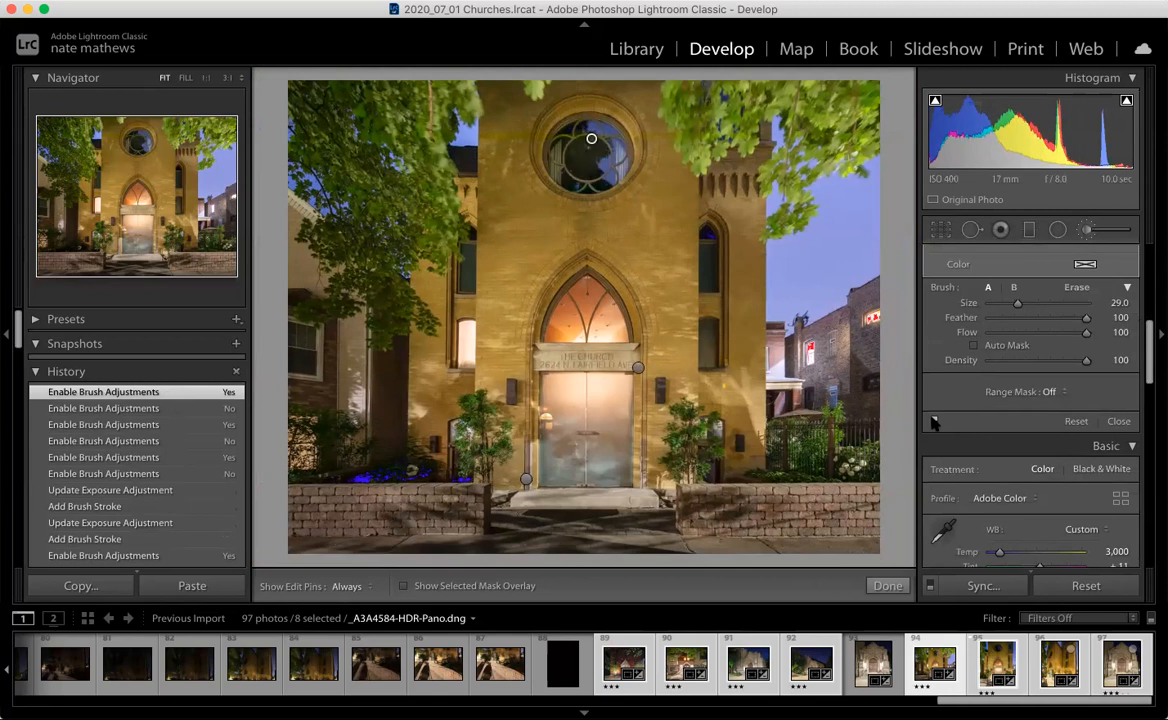